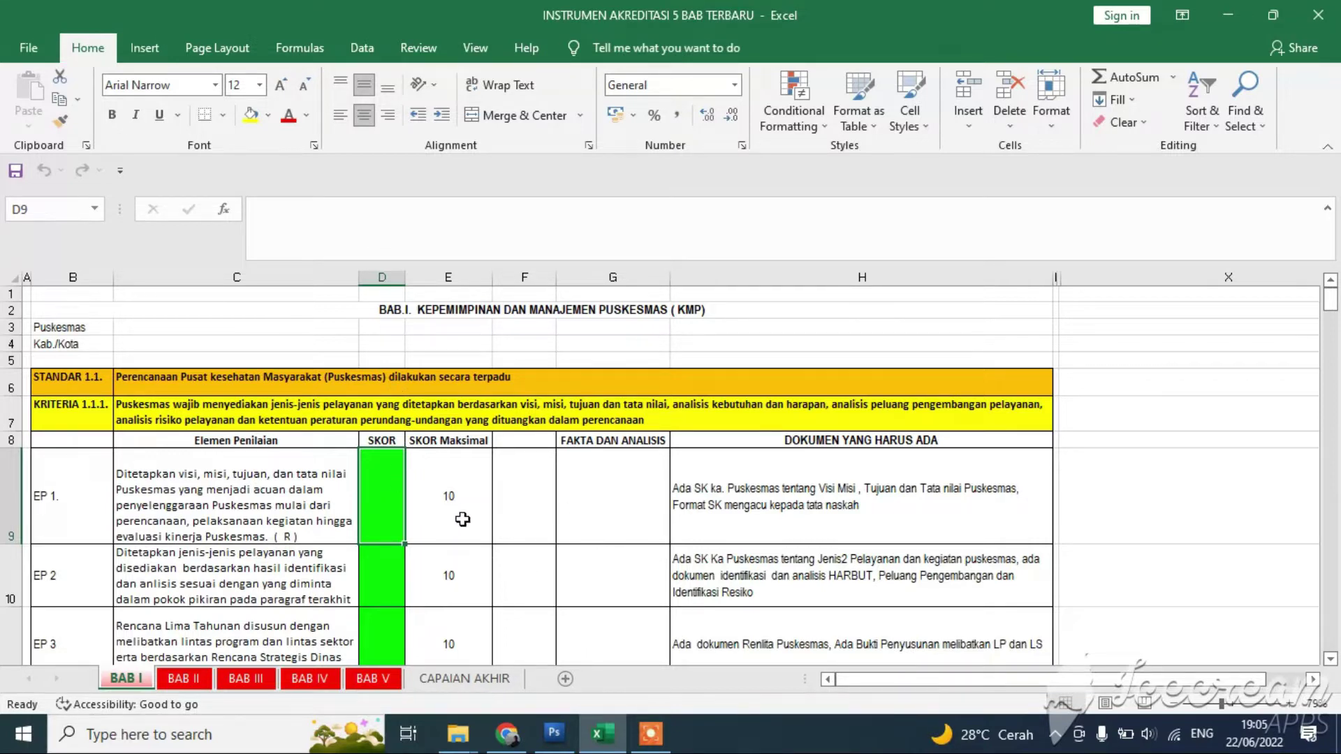
Examine the first assessment elements of Kriteria 1.1.1 on the BAB I sheet
scroll(475, 454, down, 1)
scroll(485, 459, up, 1)
scroll(362, 449, down, 3)
scroll(396, 518, up, 3)
scroll(375, 331, down, 1)
scroll(374, 331, up, 1)
scroll(367, 611, down, 2)
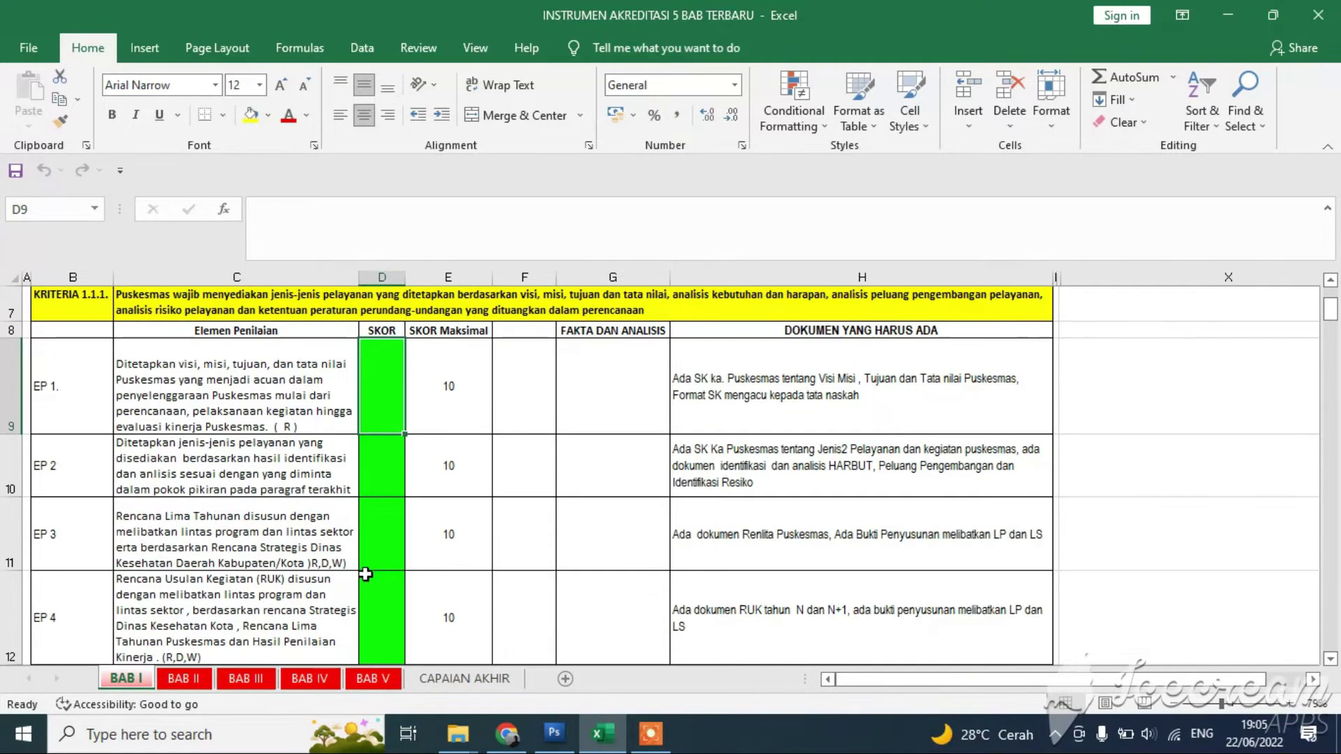
scroll(361, 570, up, 2)
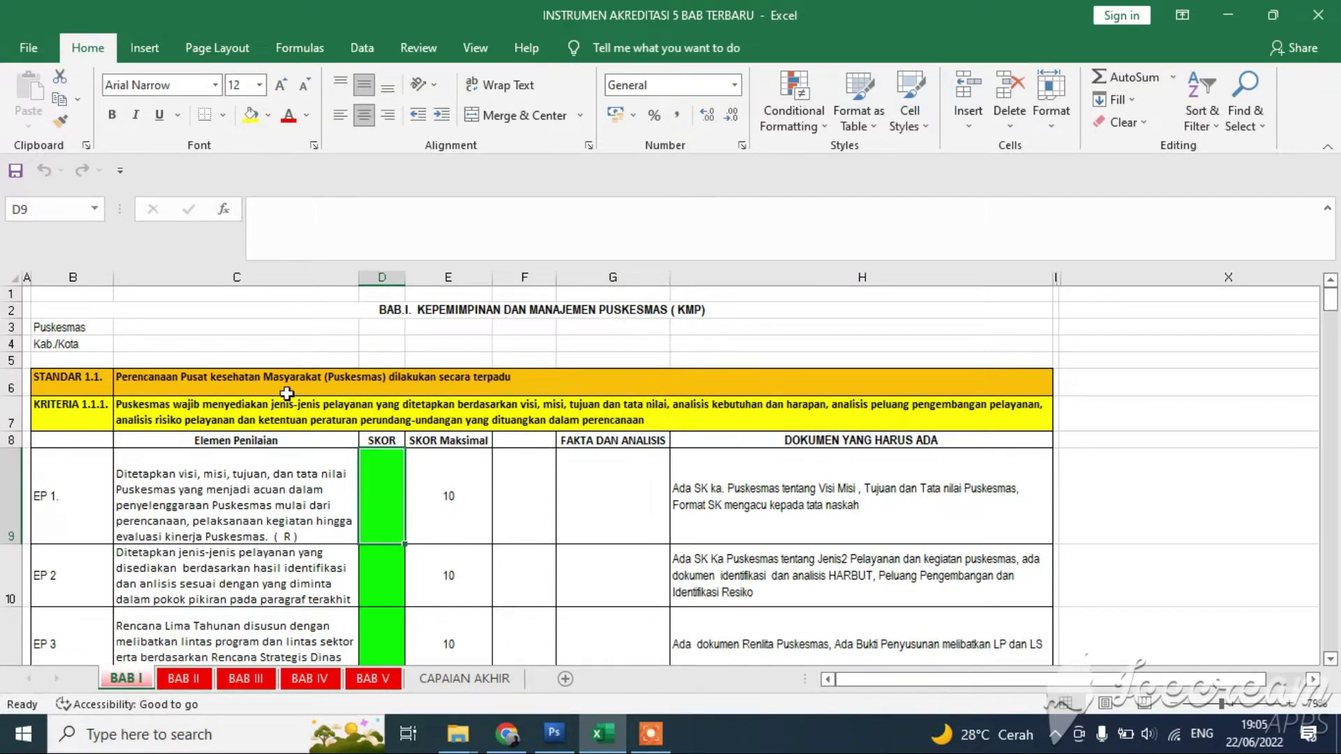
Review the opening sections of the BAB II, BAB III, BAB IV and BAB V sheets in order
click(183, 678)
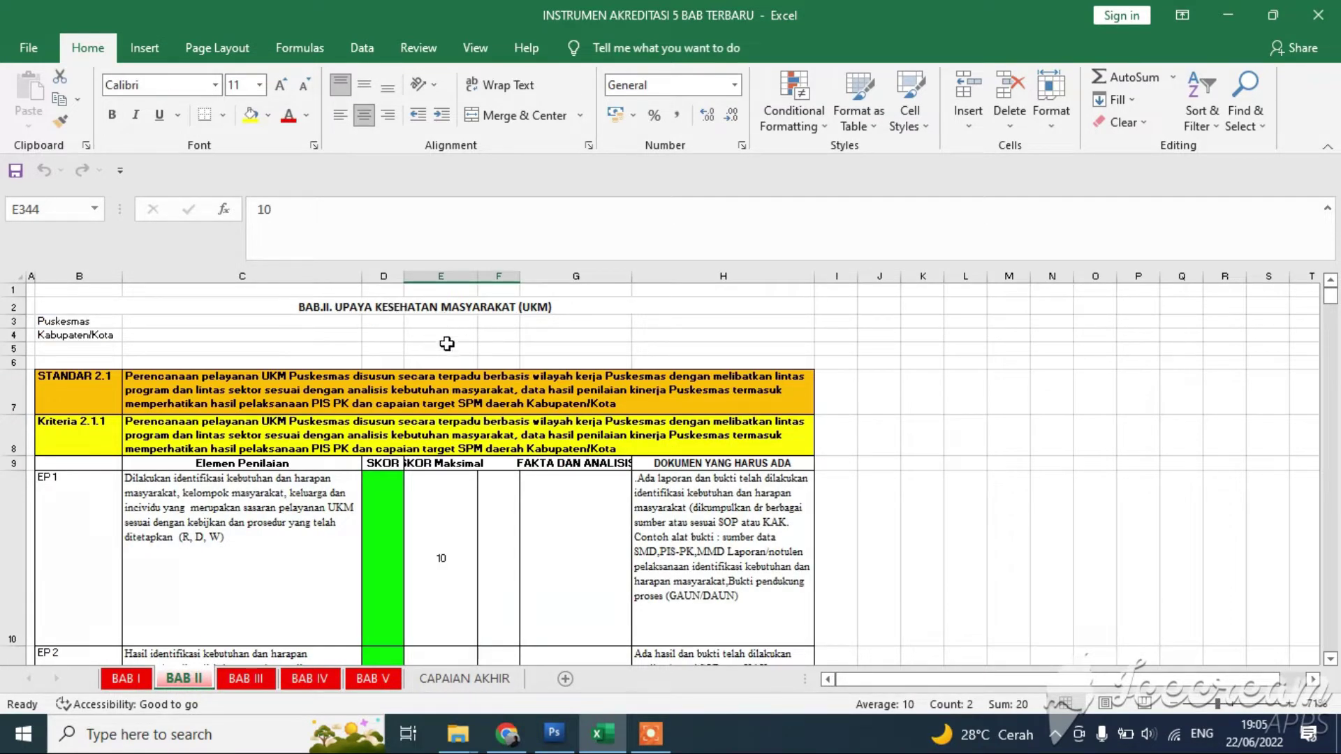
click(244, 678)
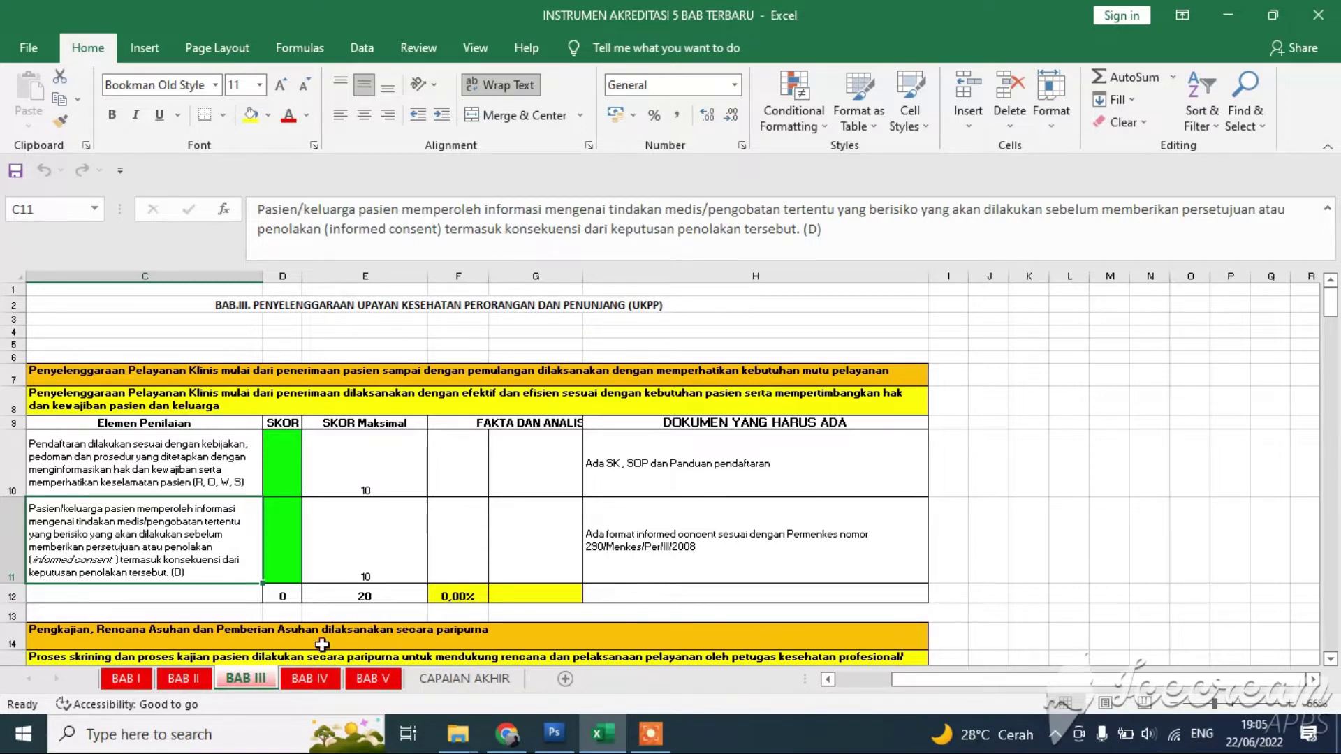
click(311, 678)
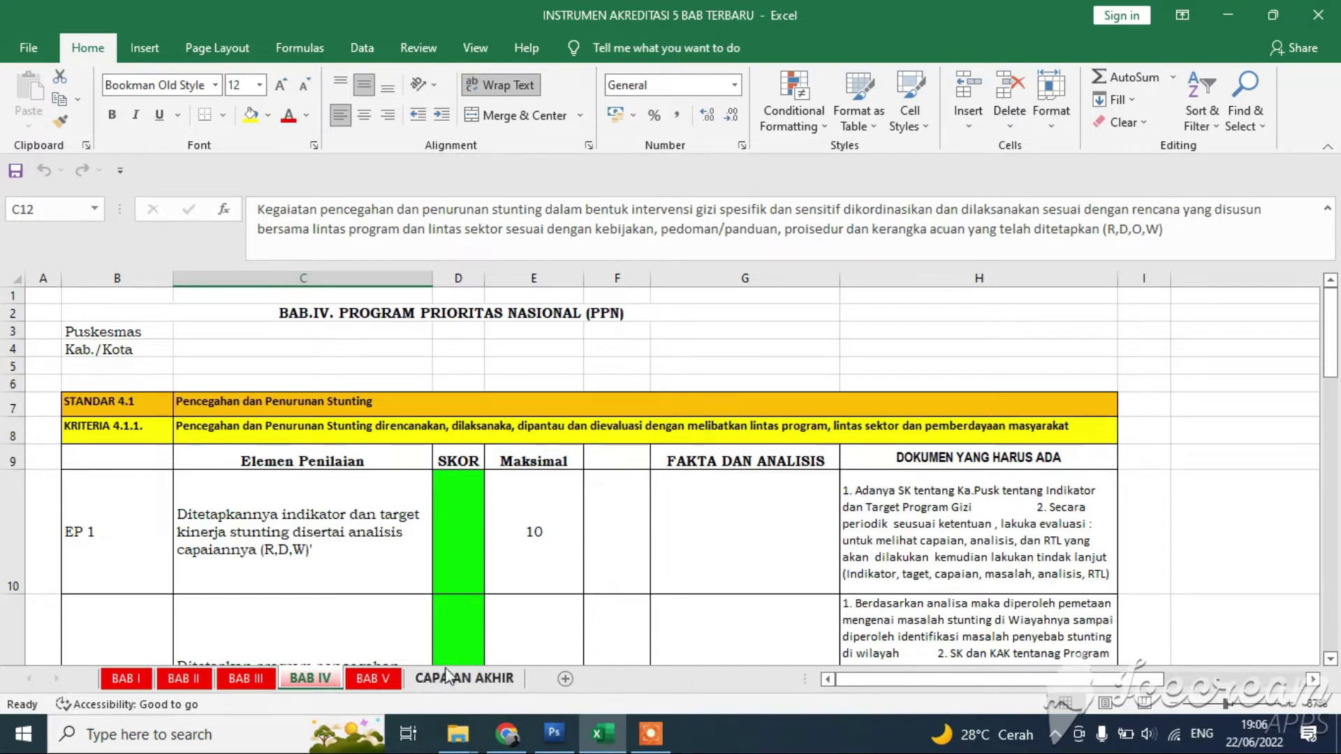
click(372, 678)
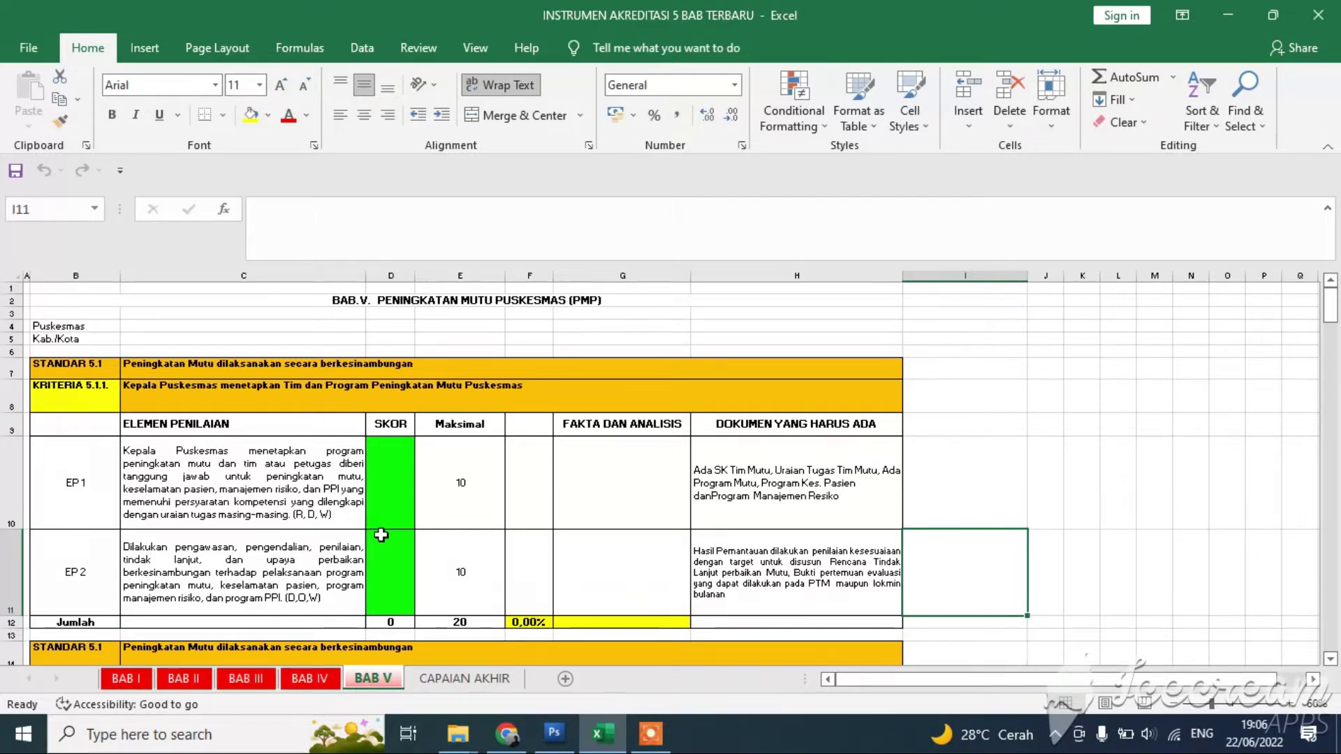
click(390, 484)
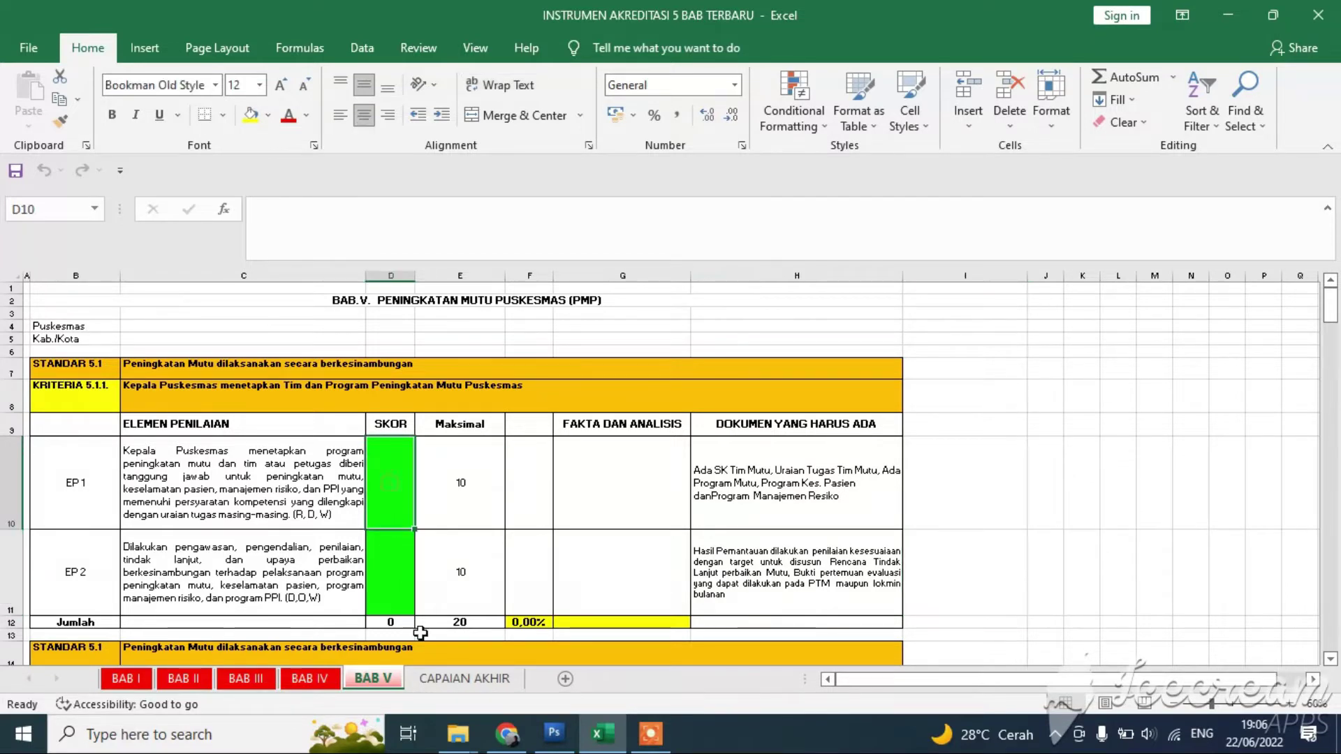
Return to the BAB IV sheet and examine the SKOR cells of its first two assessment elements
click(325, 688)
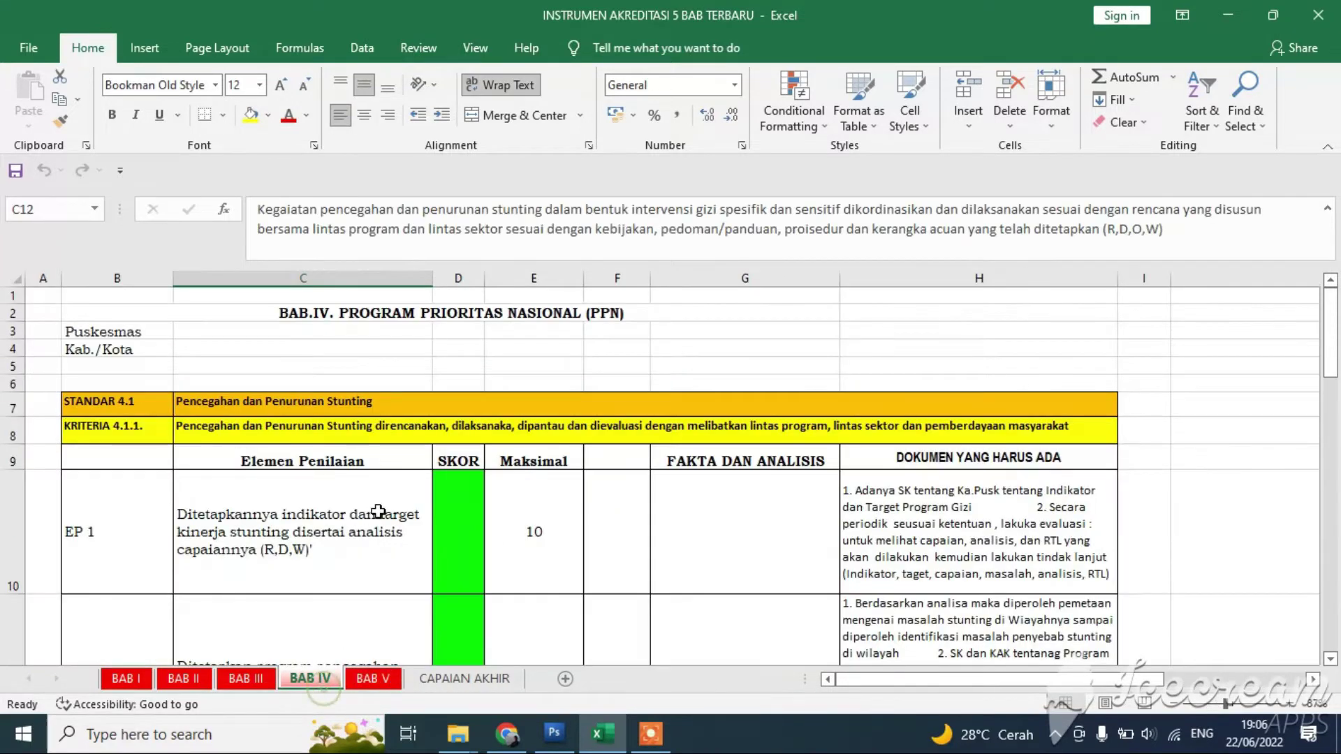
click(442, 518)
click(452, 660)
scroll(464, 515, down, 2)
scroll(464, 512, up, 2)
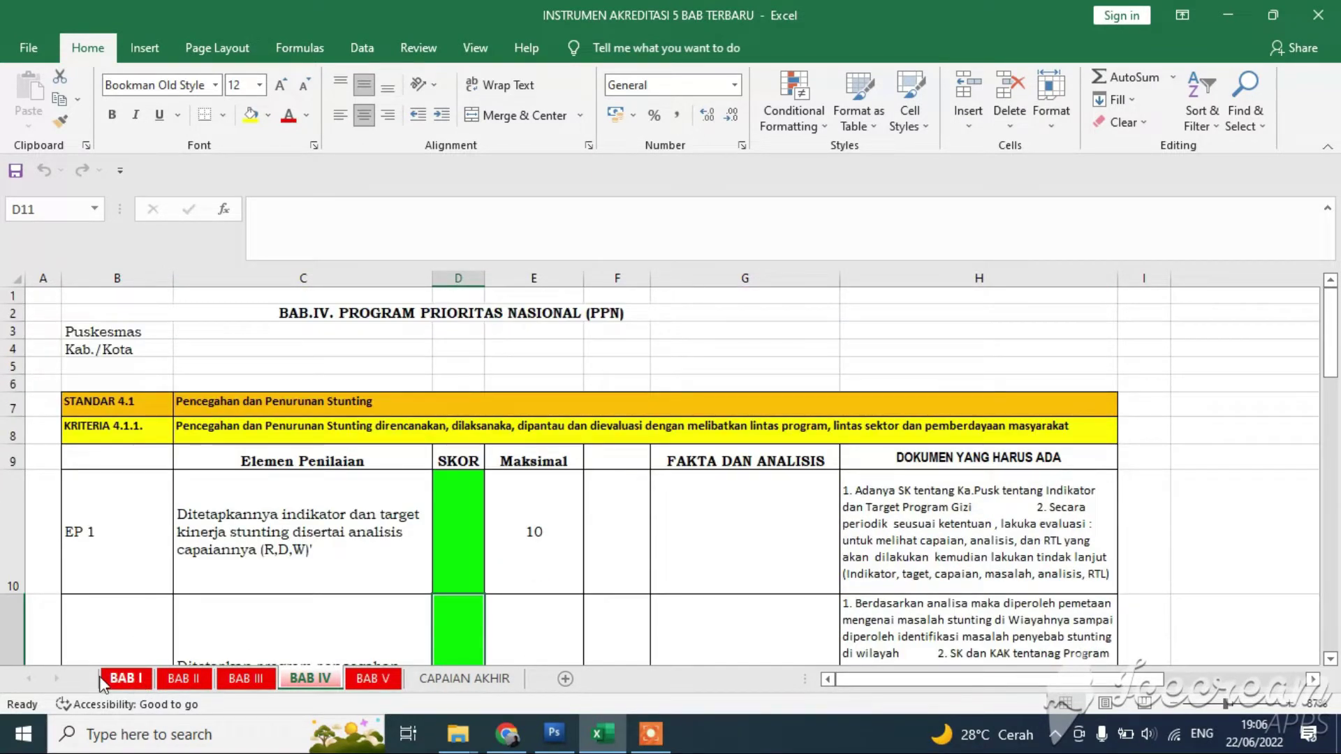
Examine the recap table on the CAPAIAN AKHIR sheet and inspect the TOTAL SKOR formula of chapter 1
click(447, 679)
scroll(437, 647, up, 4)
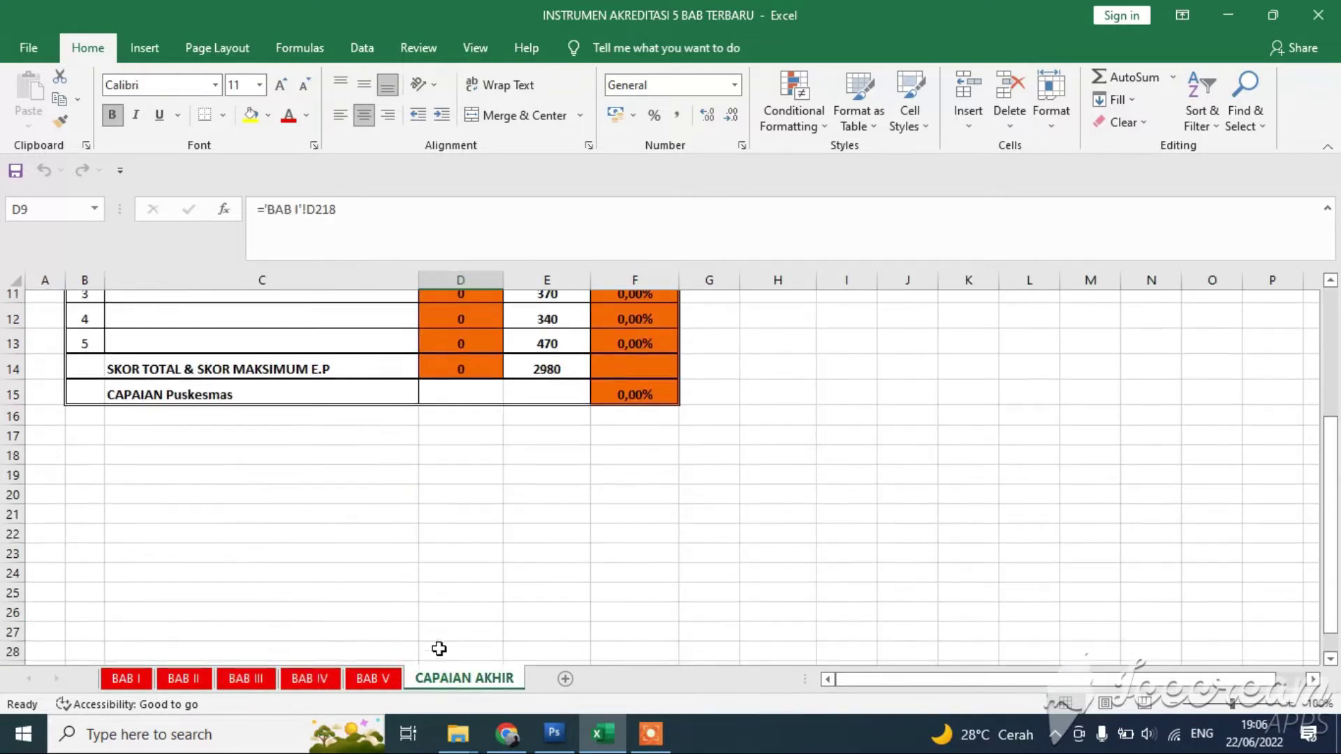
click(275, 531)
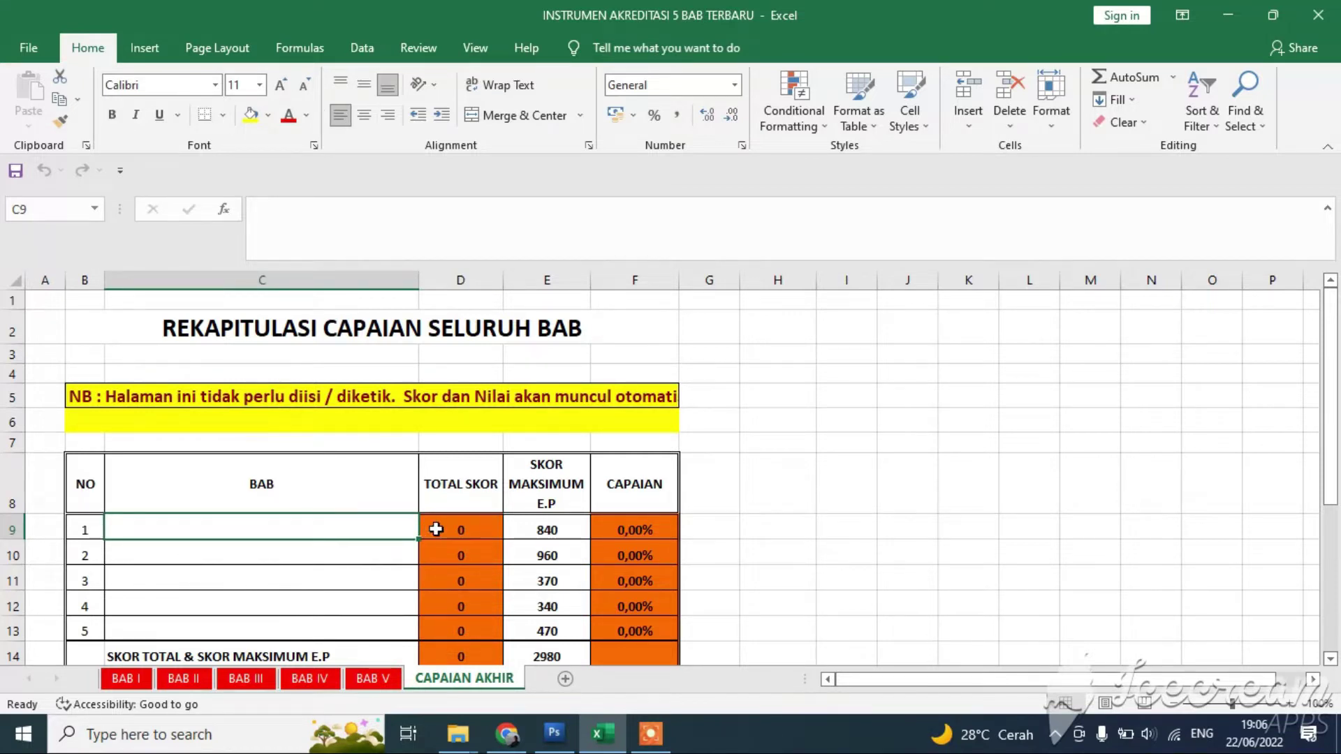
scroll(435, 529, down, 1)
click(438, 451)
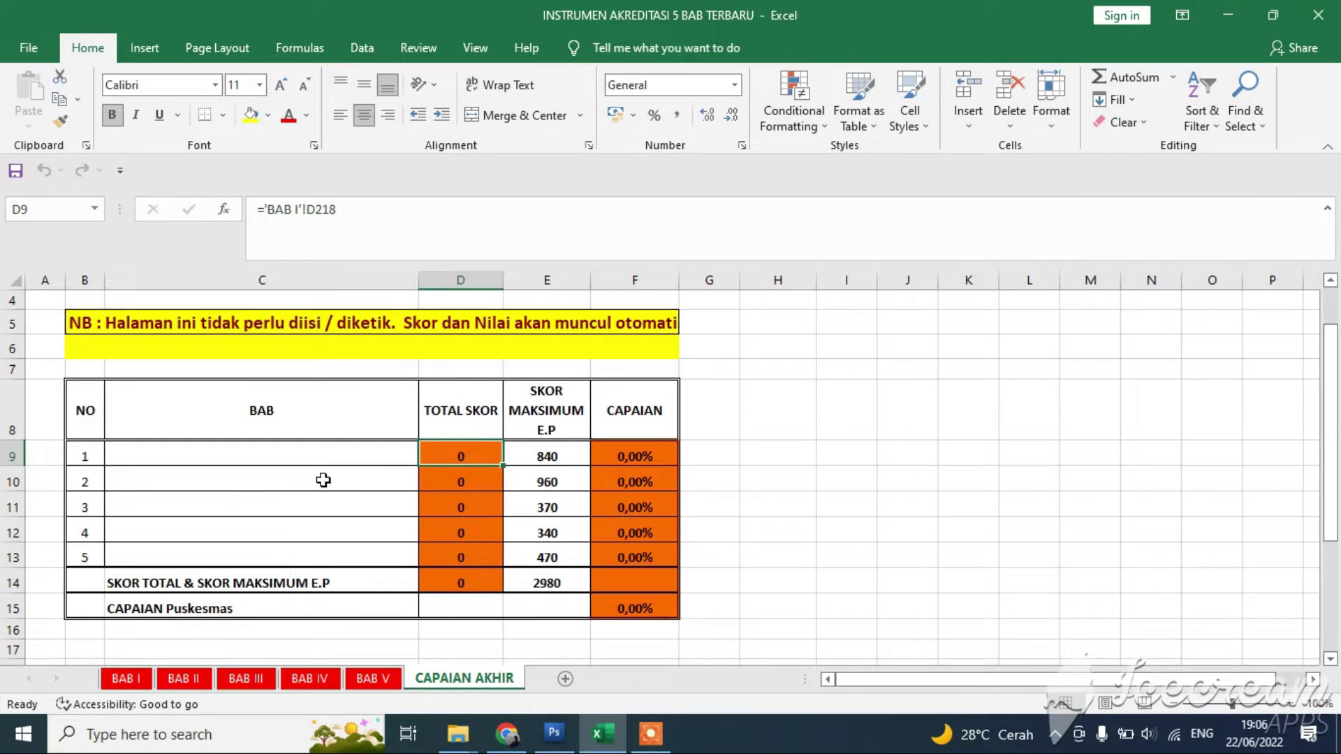
Read through the assessment criteria on the BAB III sheet, from its first section to the chapter totals and back
click(126, 679)
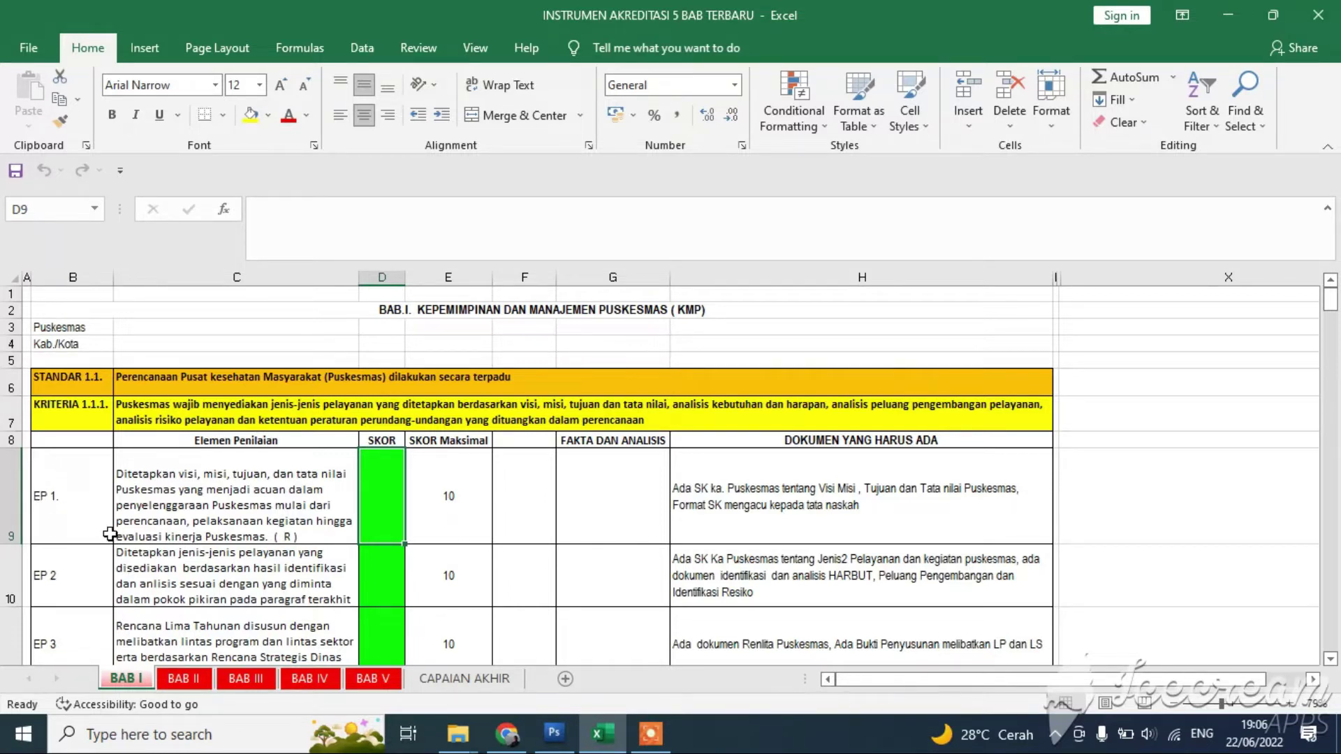
click(231, 681)
scroll(264, 541, down, 10)
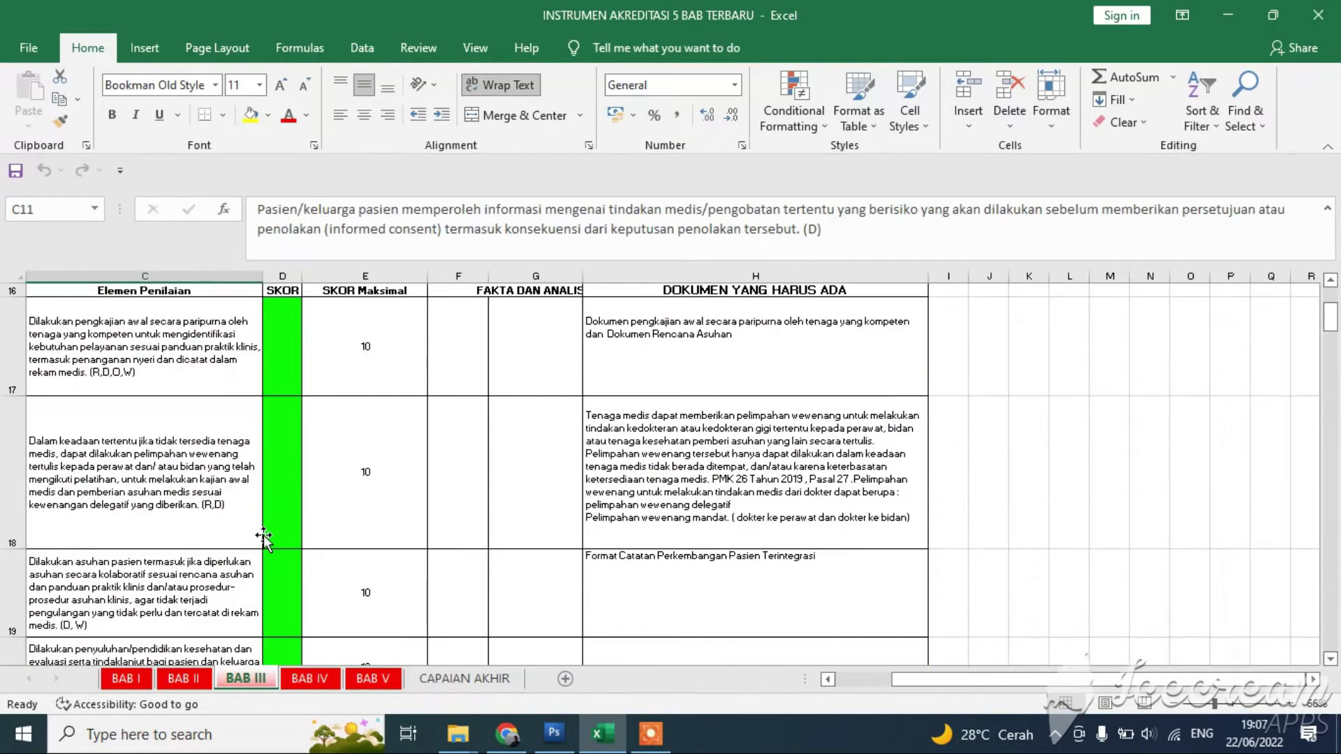
scroll(264, 541, down, 5)
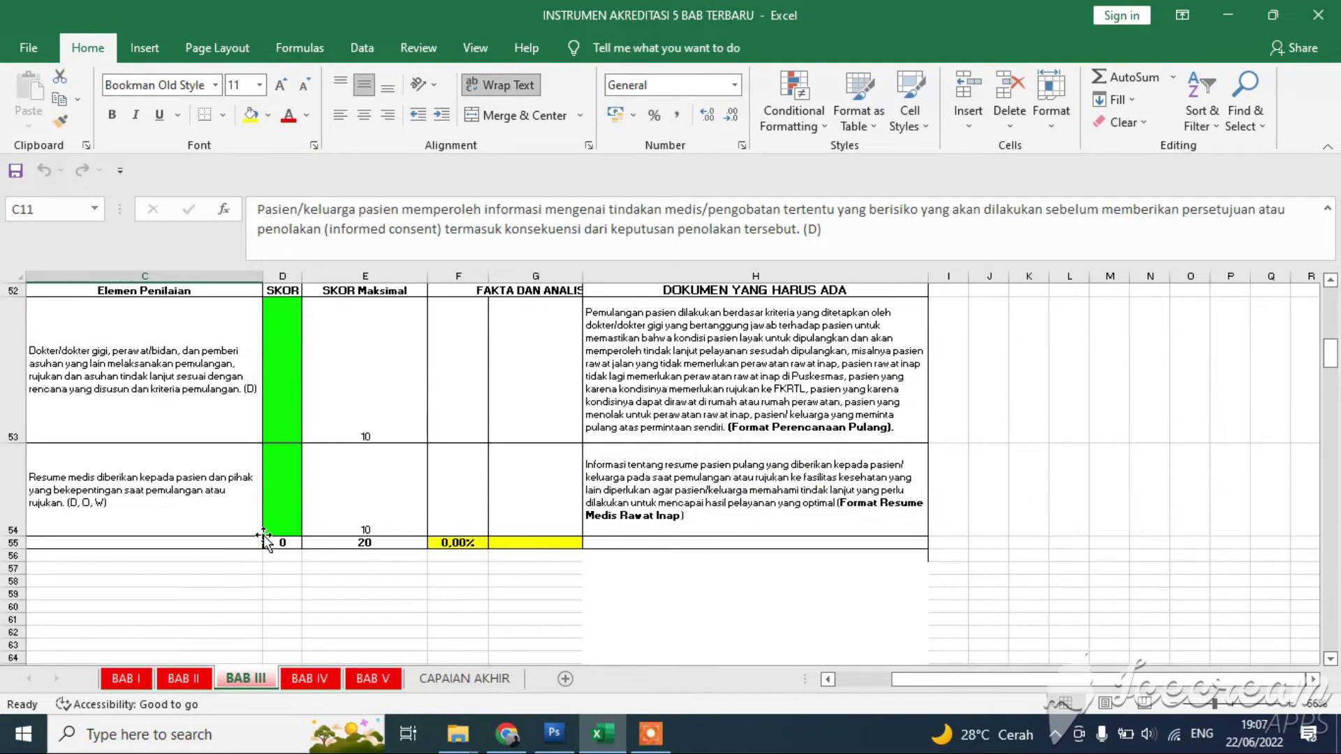
scroll(264, 541, up, 1)
scroll(264, 542, down, 3)
scroll(264, 542, up, 7)
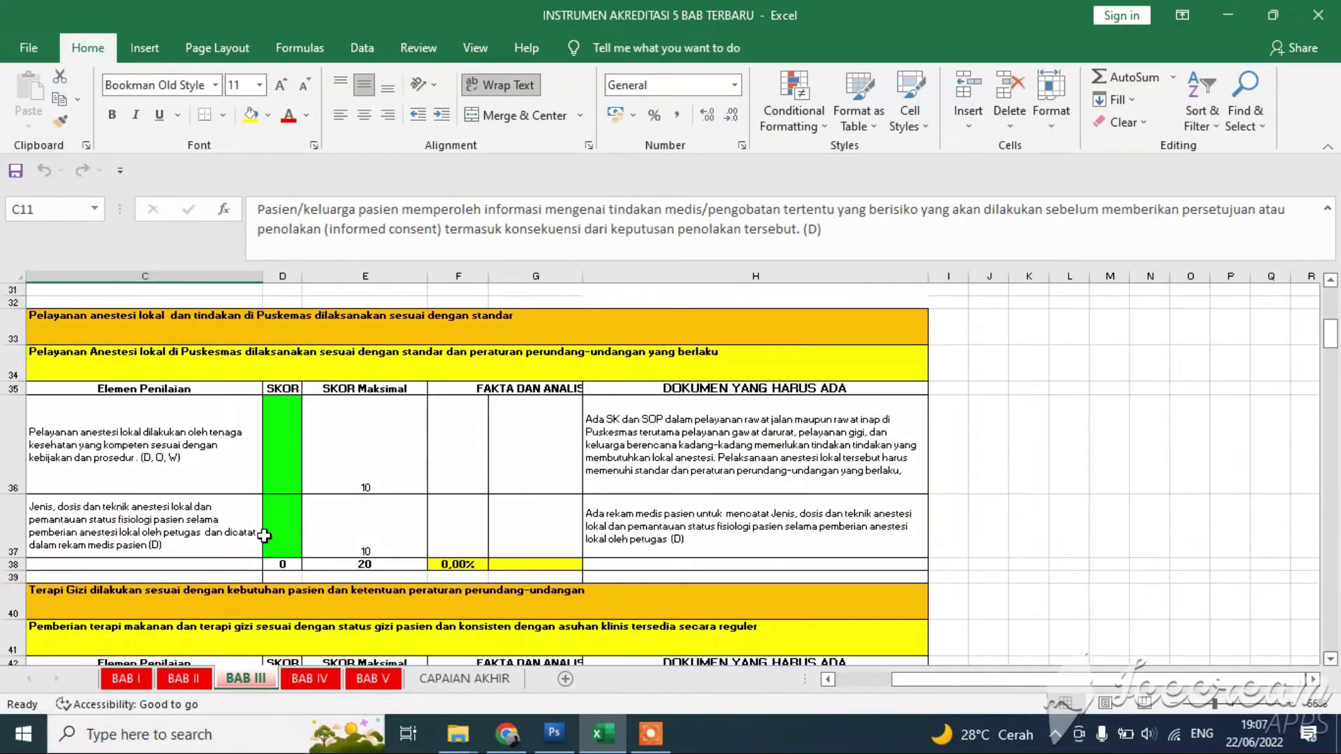
scroll(318, 468, down, 10)
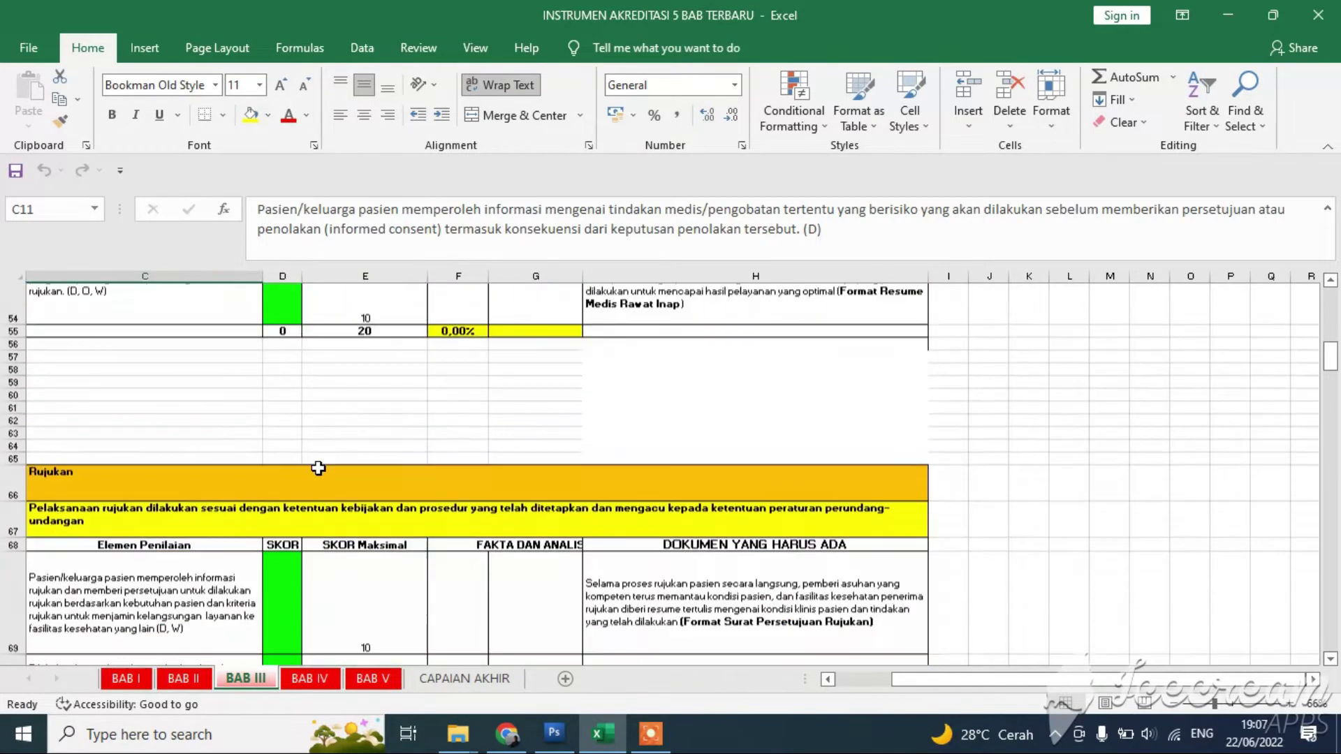
scroll(318, 468, down, 12)
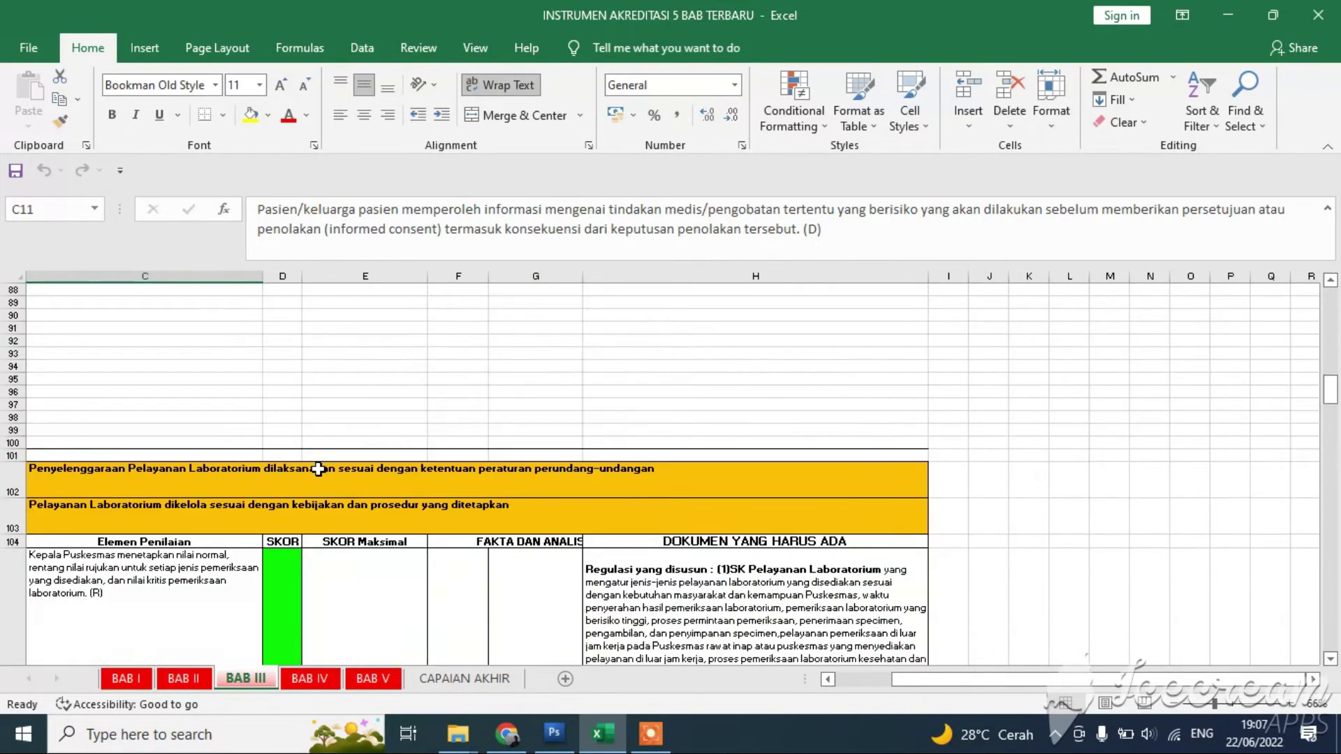
scroll(319, 468, down, 10)
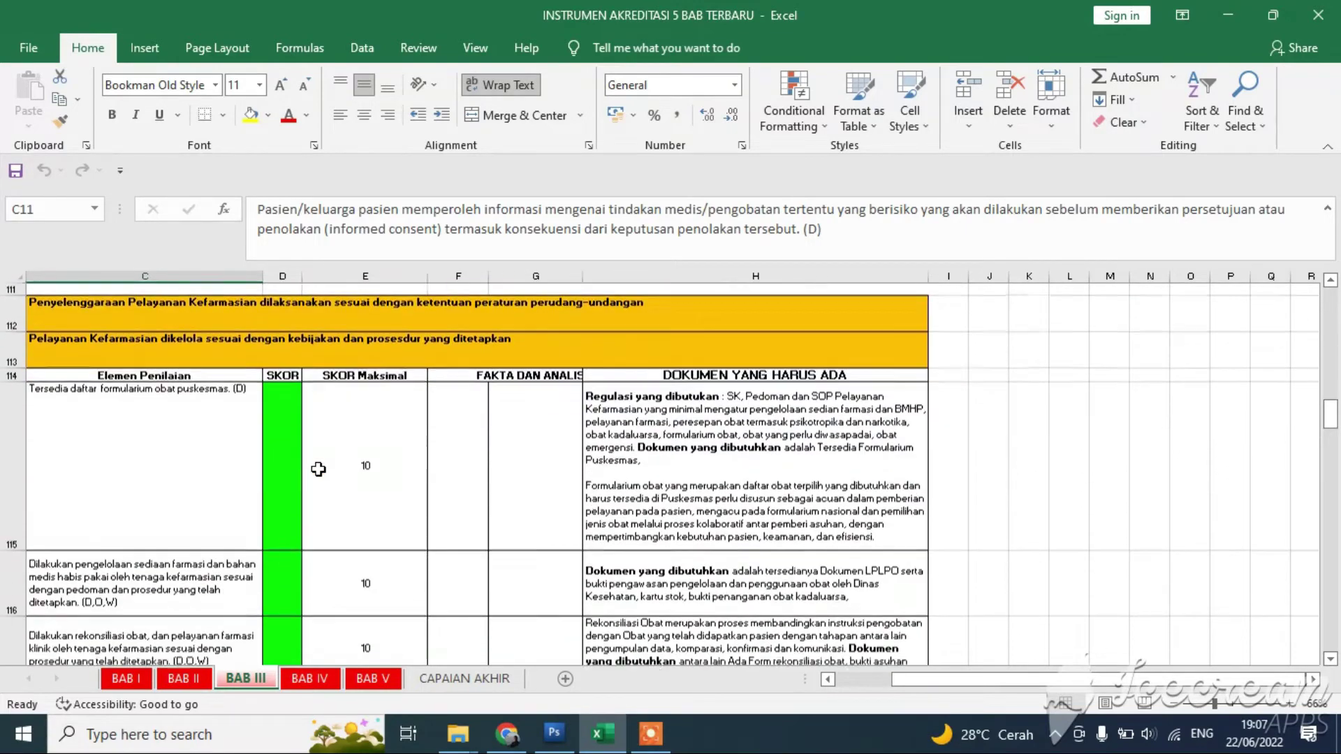
scroll(319, 468, up, 5)
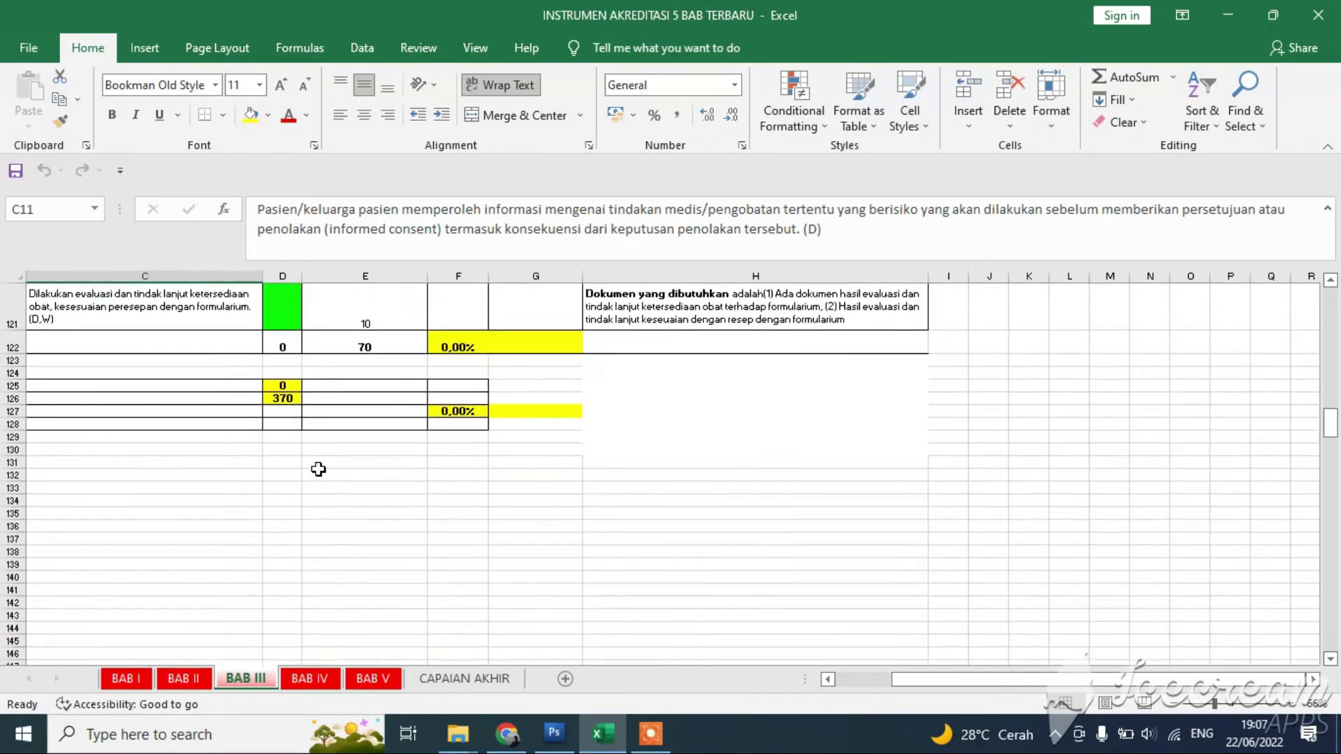
scroll(319, 470, up, 4)
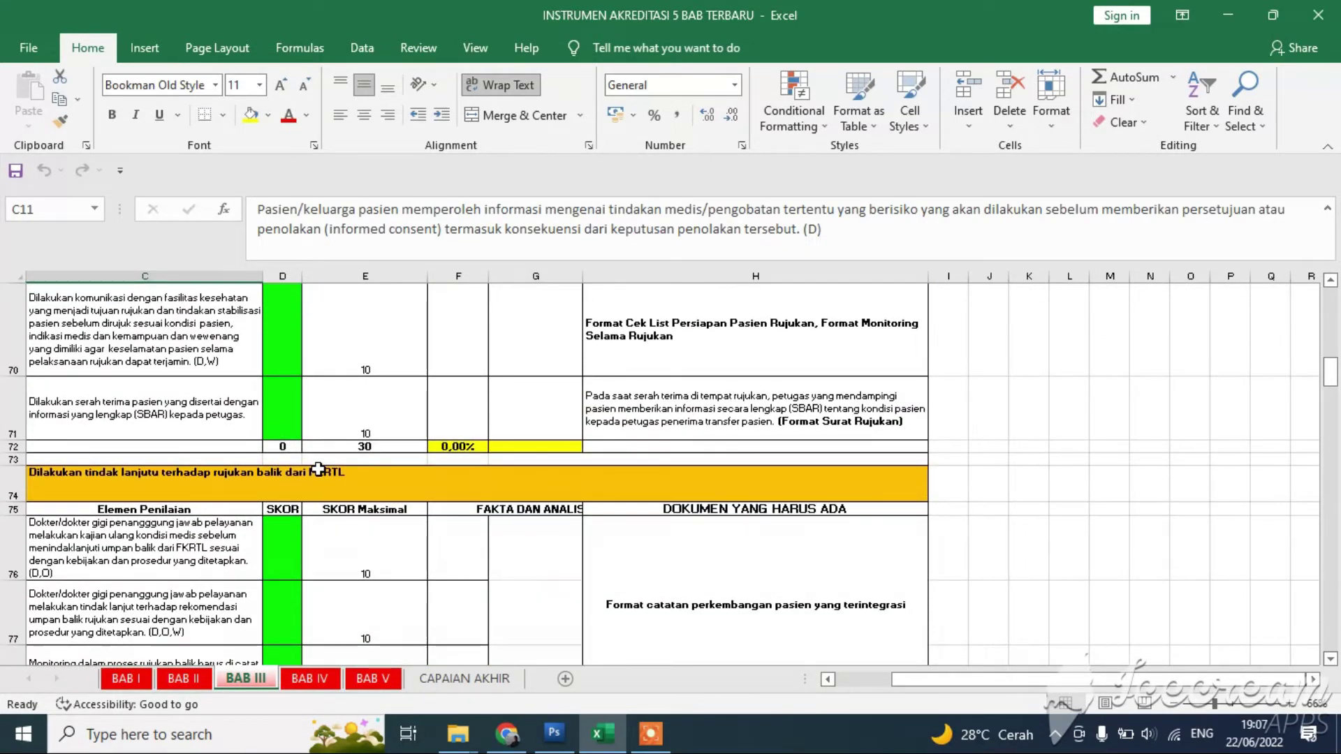
scroll(318, 469, up, 3)
scroll(319, 469, down, 4)
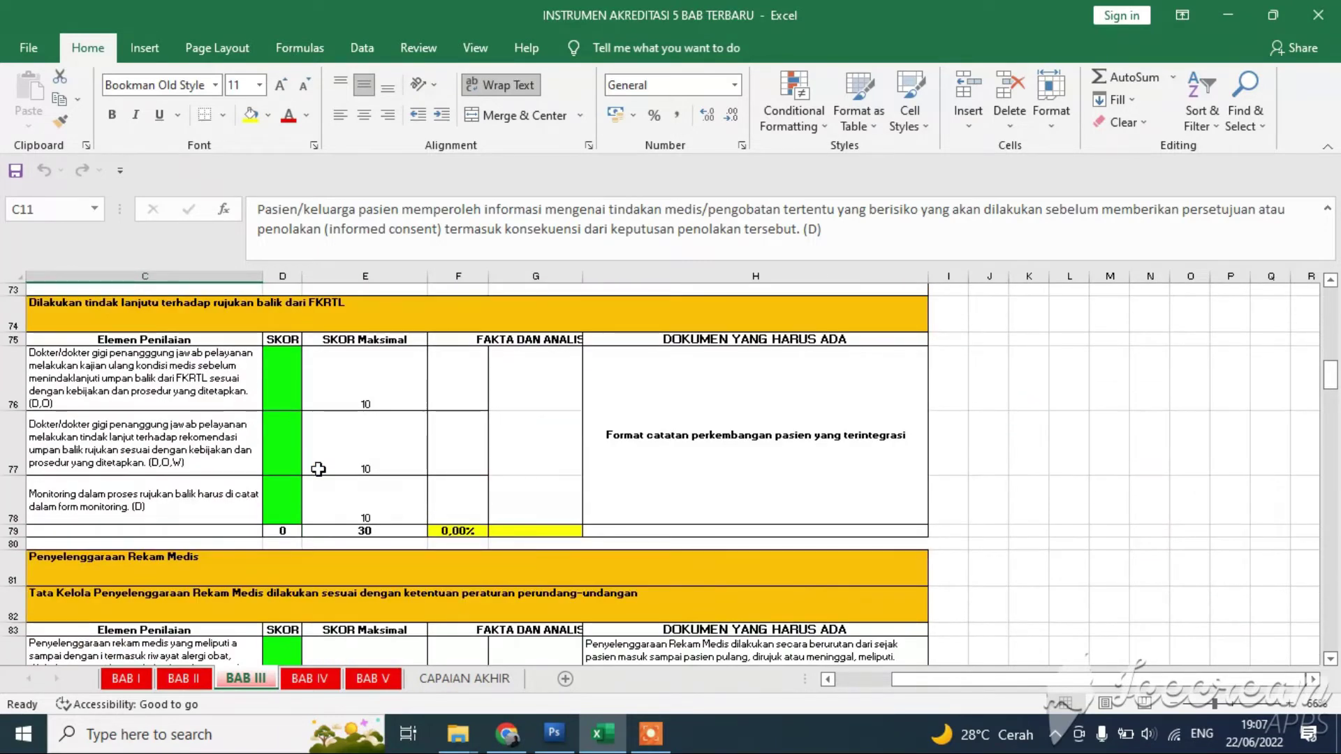
scroll(318, 469, up, 8)
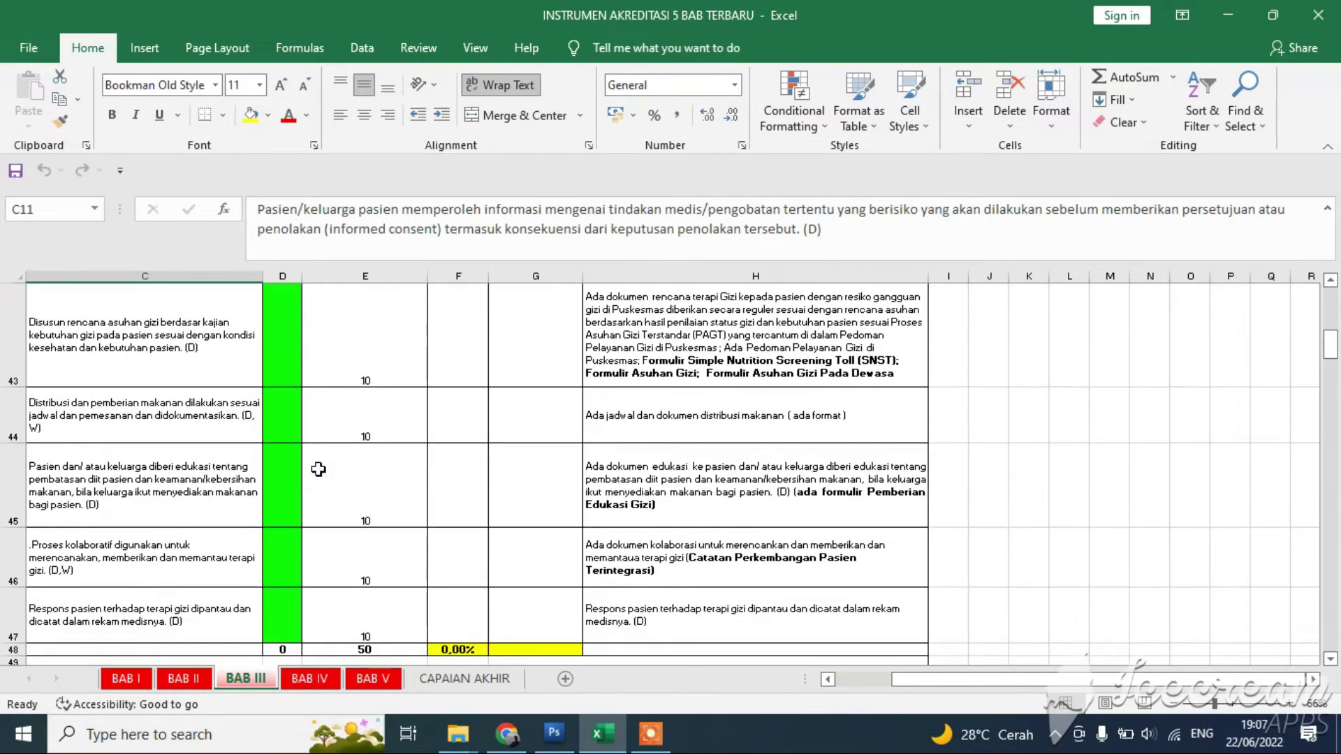
scroll(319, 468, down, 1)
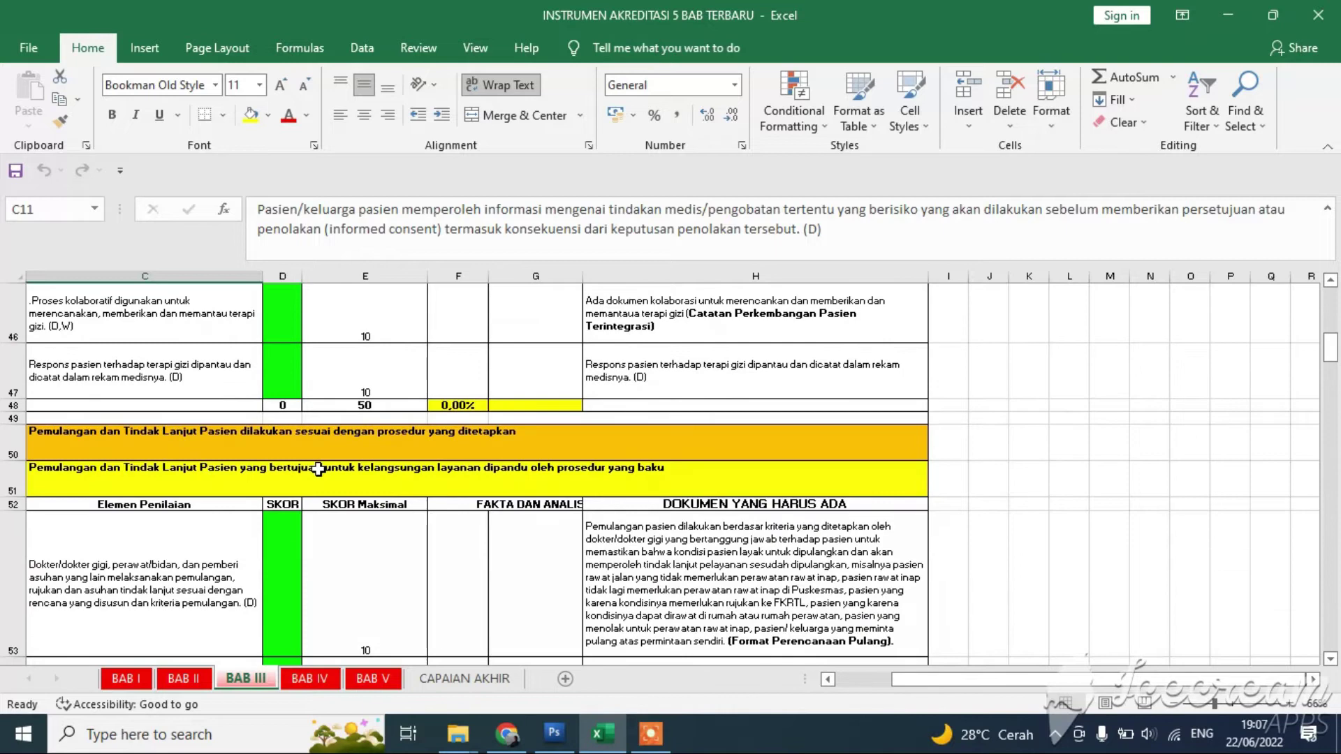
scroll(318, 469, up, 8)
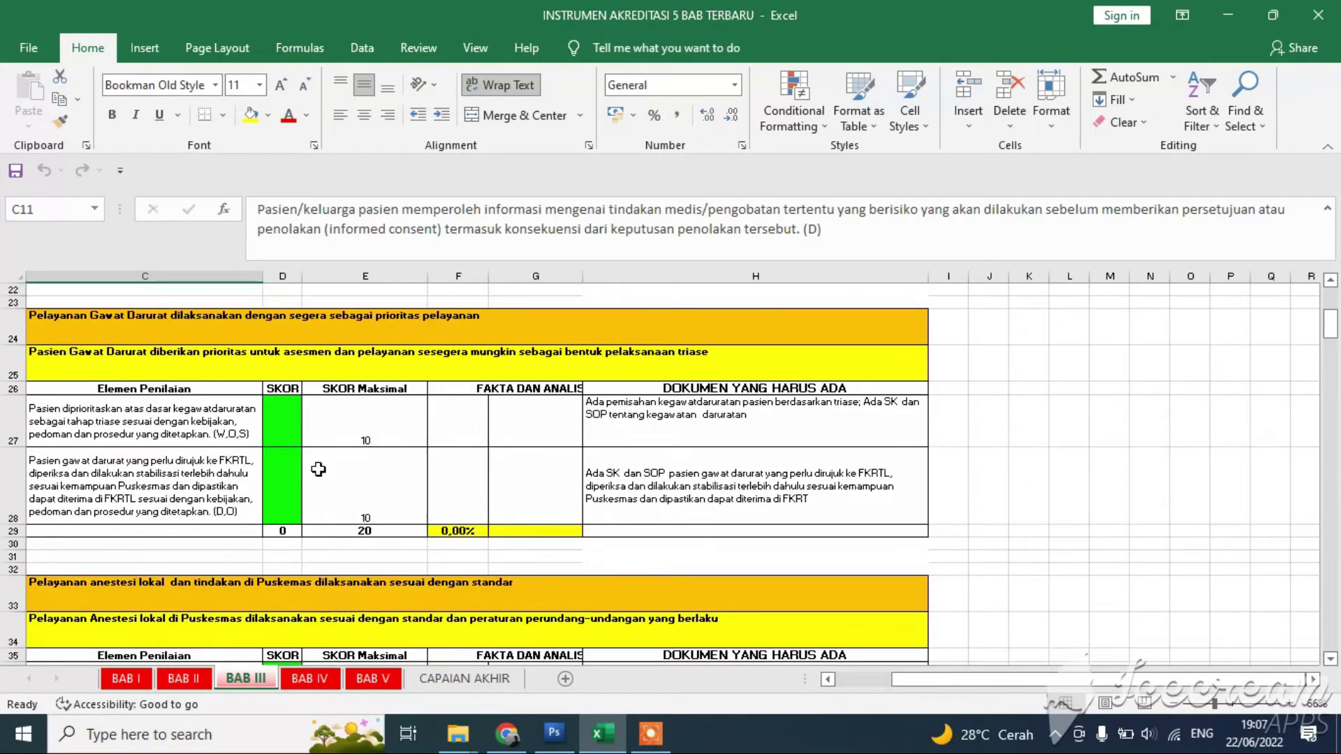
scroll(318, 469, up, 7)
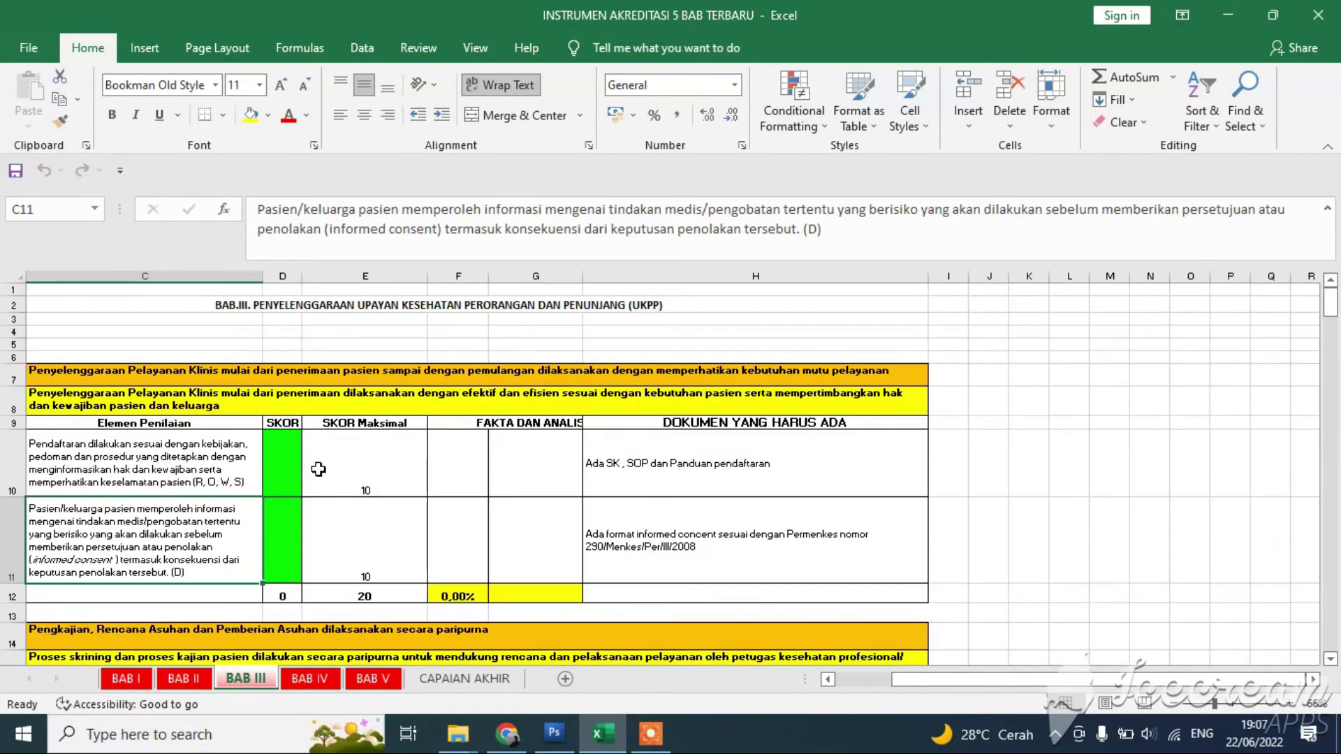
Enter a SKOR of 10 in D115 on BAB III for the element "Tersedia daftar formularium obat puskesmas"
scroll(319, 469, down, 20)
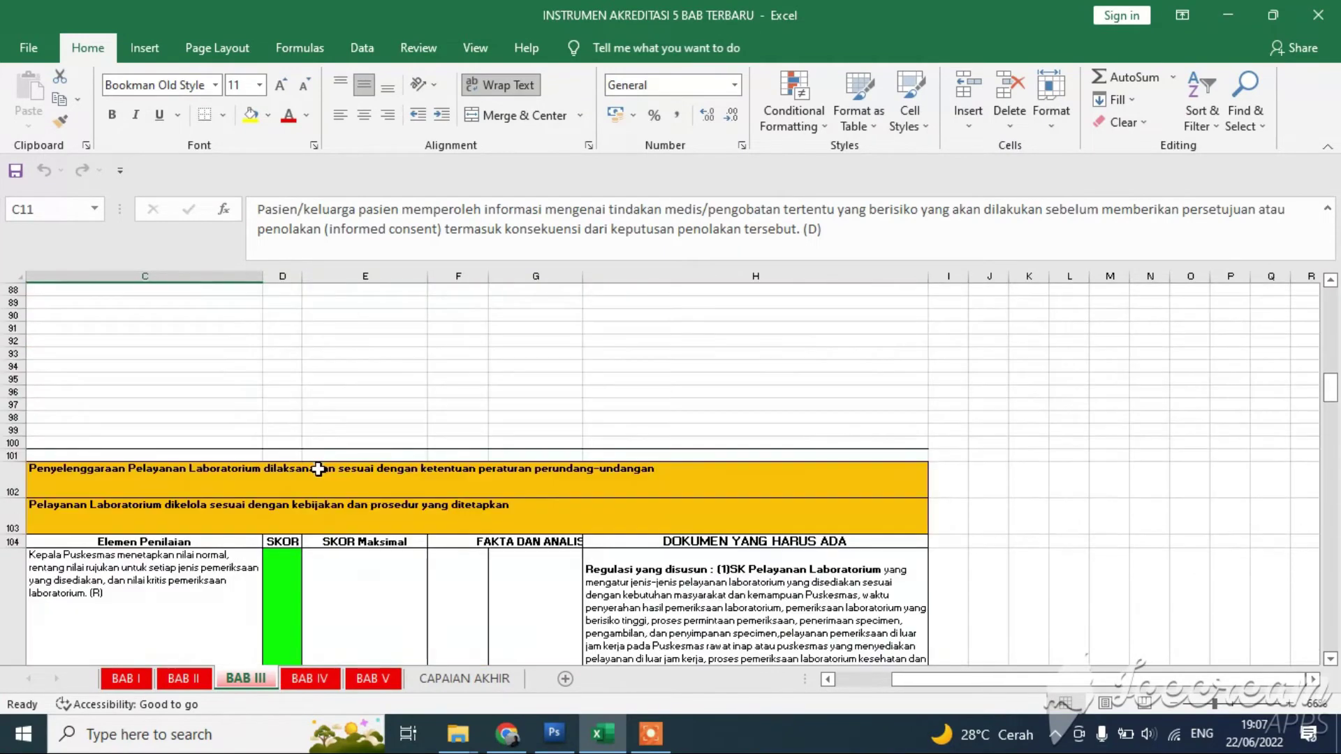
scroll(319, 468, down, 8)
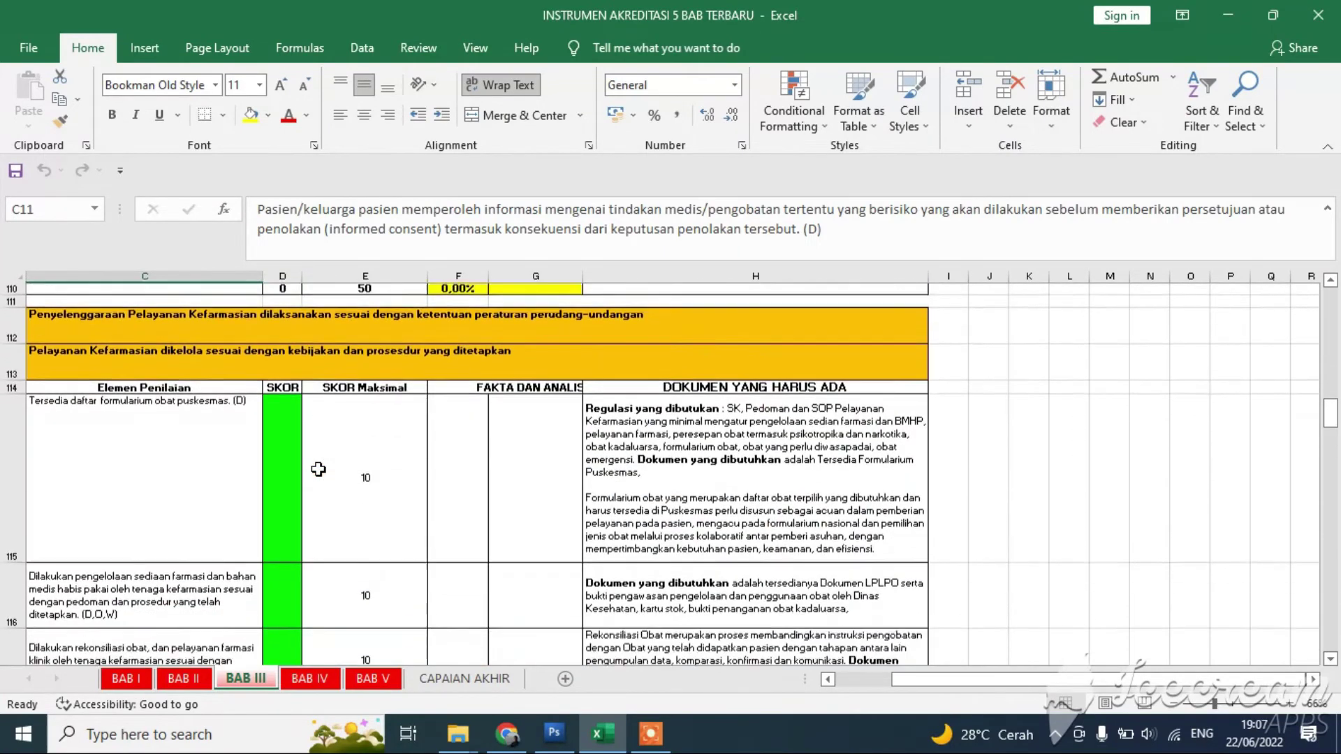
click(193, 418)
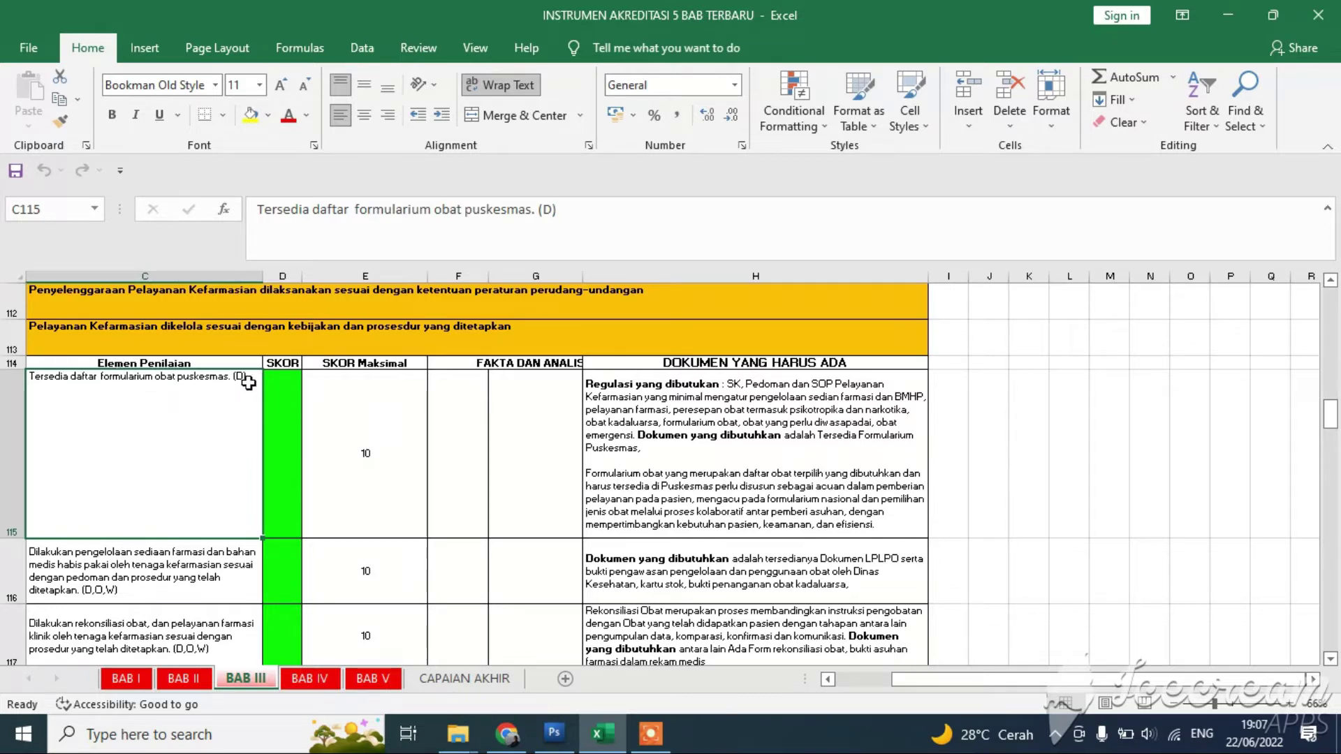
click(286, 441)
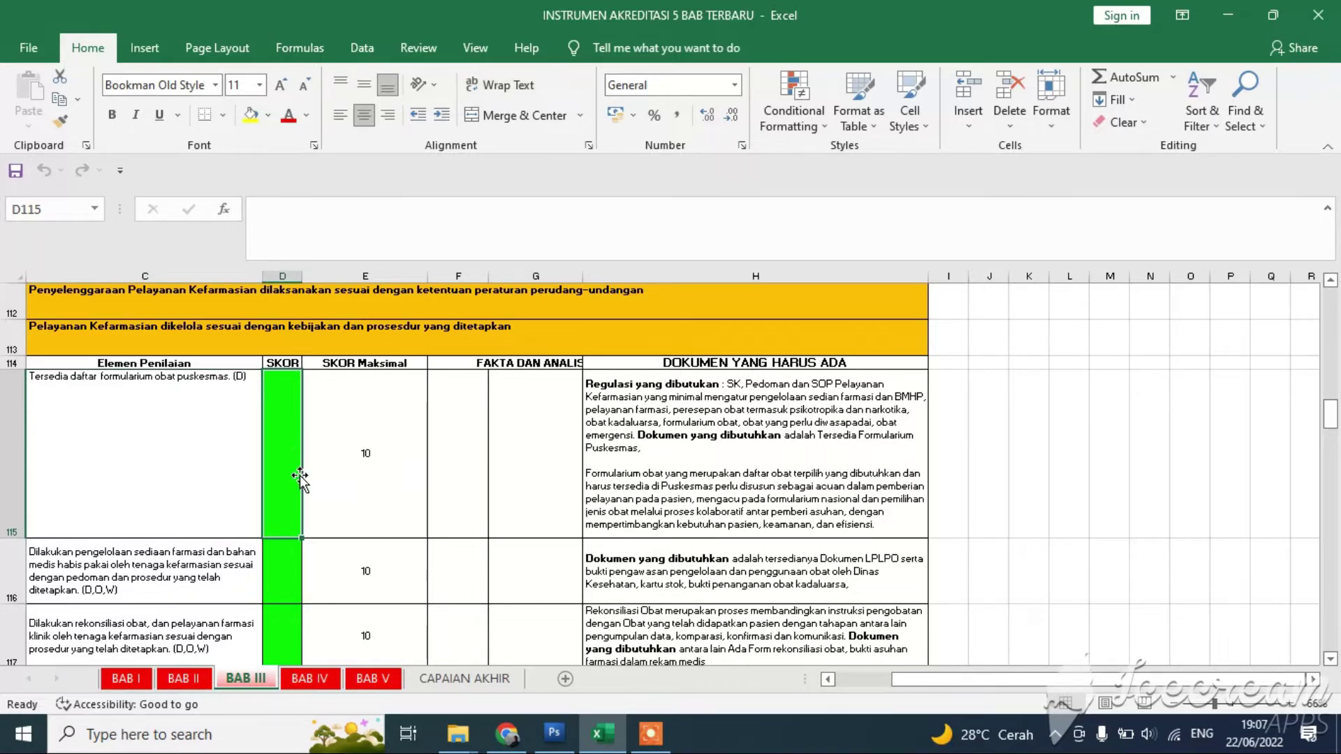
text(10)
click(1054, 584)
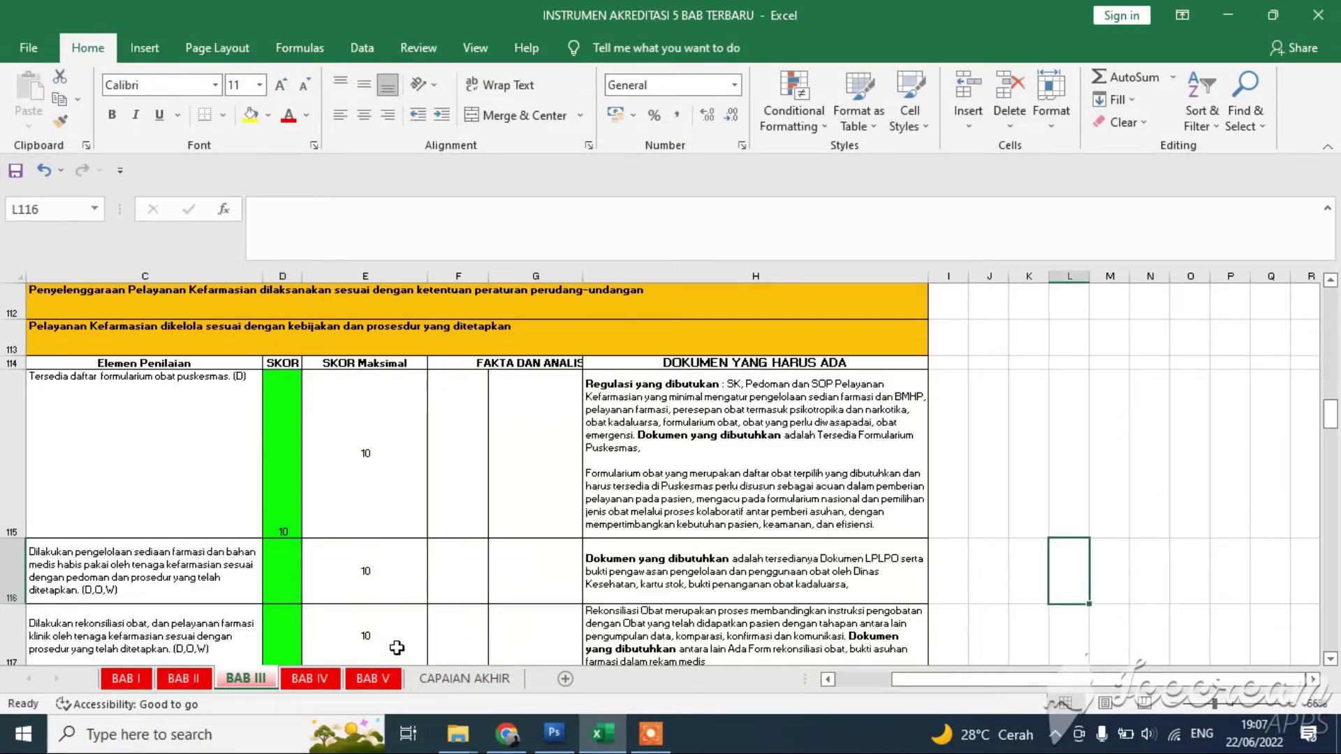
Check the CAPAIAN AKHIR recap and the chapter totals at the end of BAB III for the newly entered score
click(440, 681)
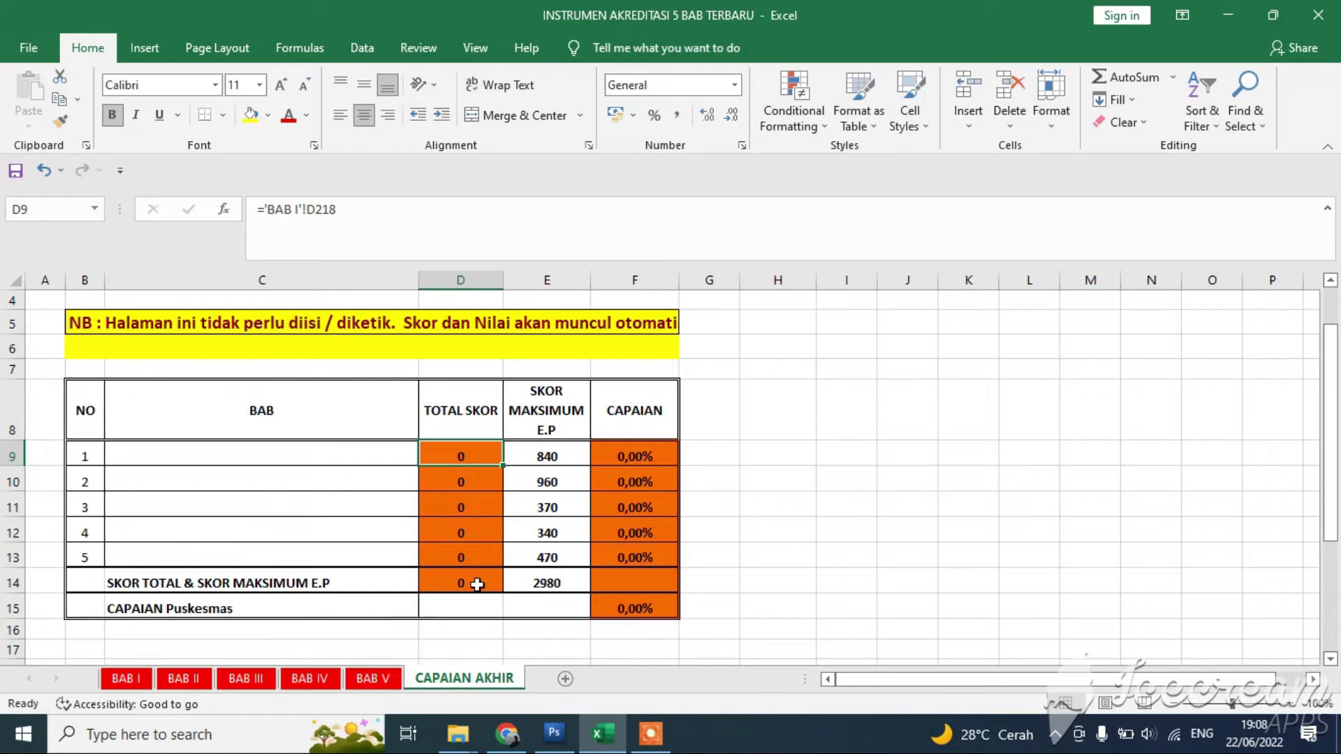
click(136, 536)
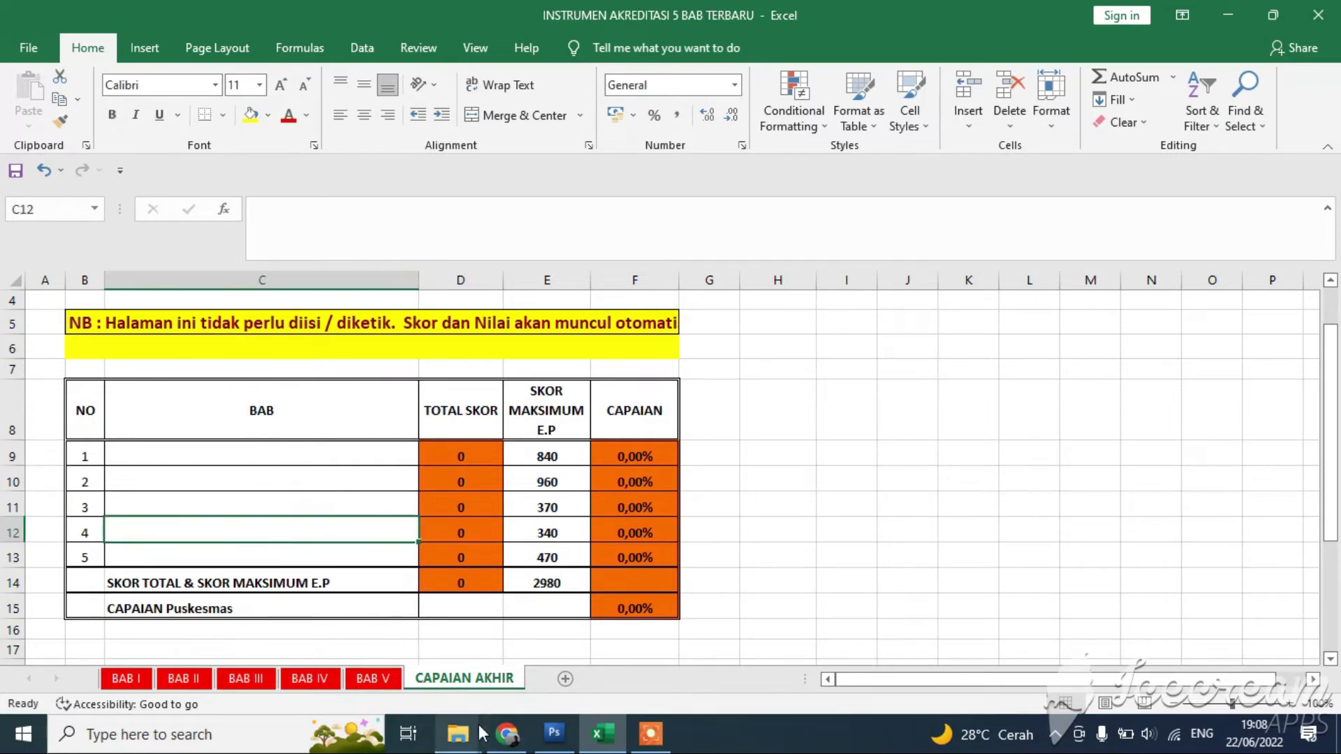
click(244, 679)
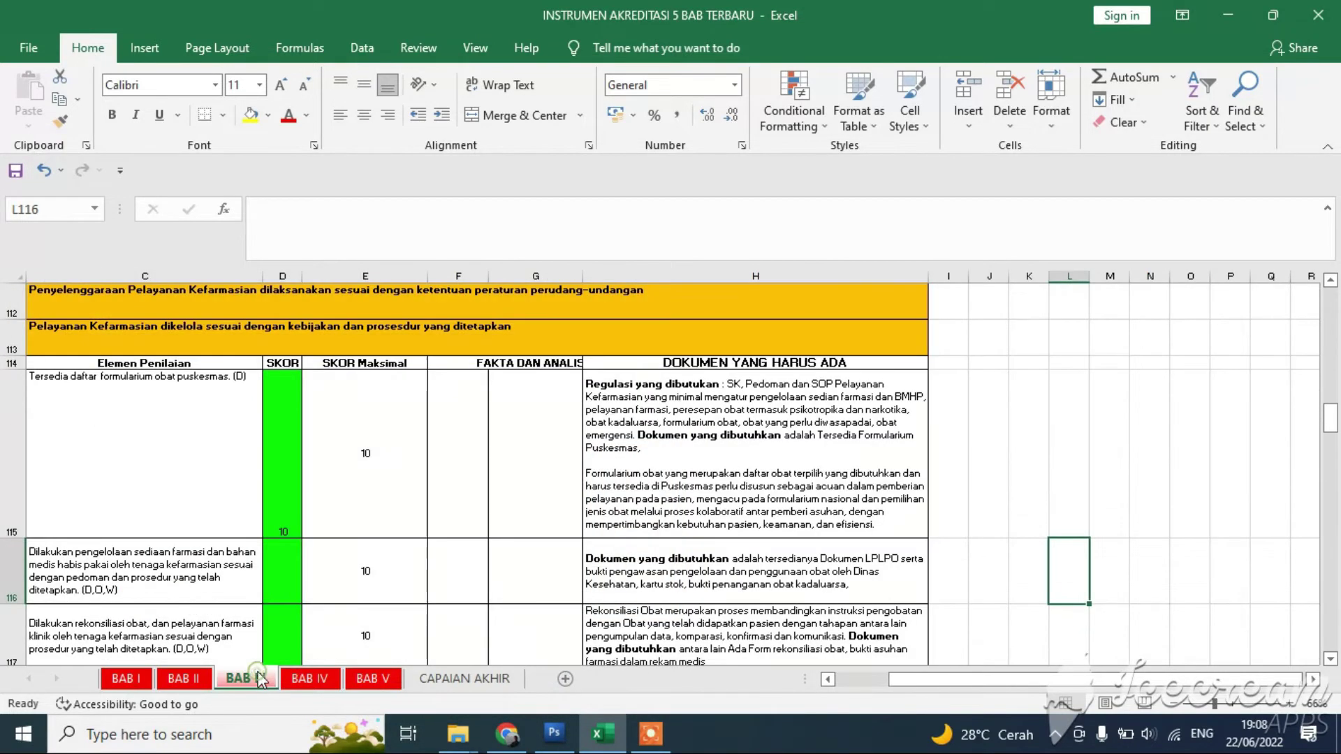
scroll(289, 517, down, 6)
scroll(291, 520, up, 1)
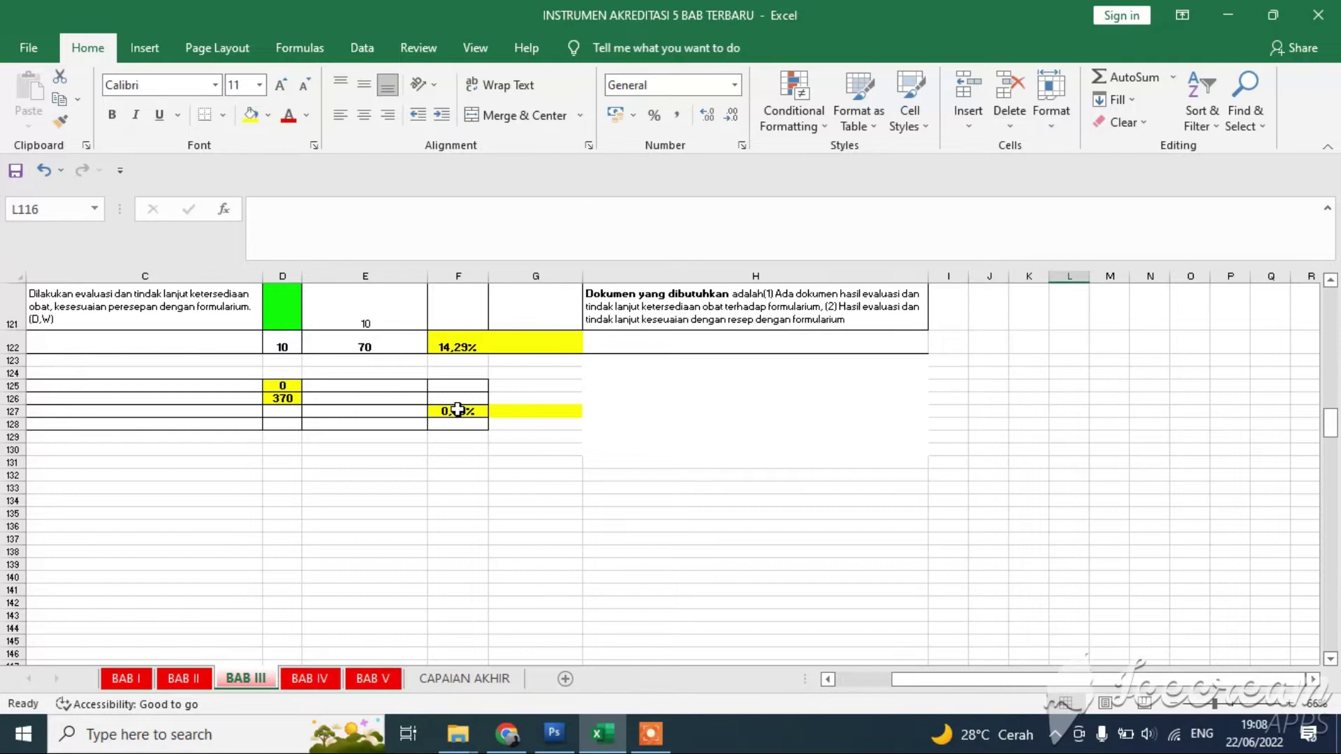
Examine the pharmacy service criterion on BAB III, including its EP labels and the required documents listed for EP 2
scroll(452, 470, up, 4)
scroll(452, 469, down, 1)
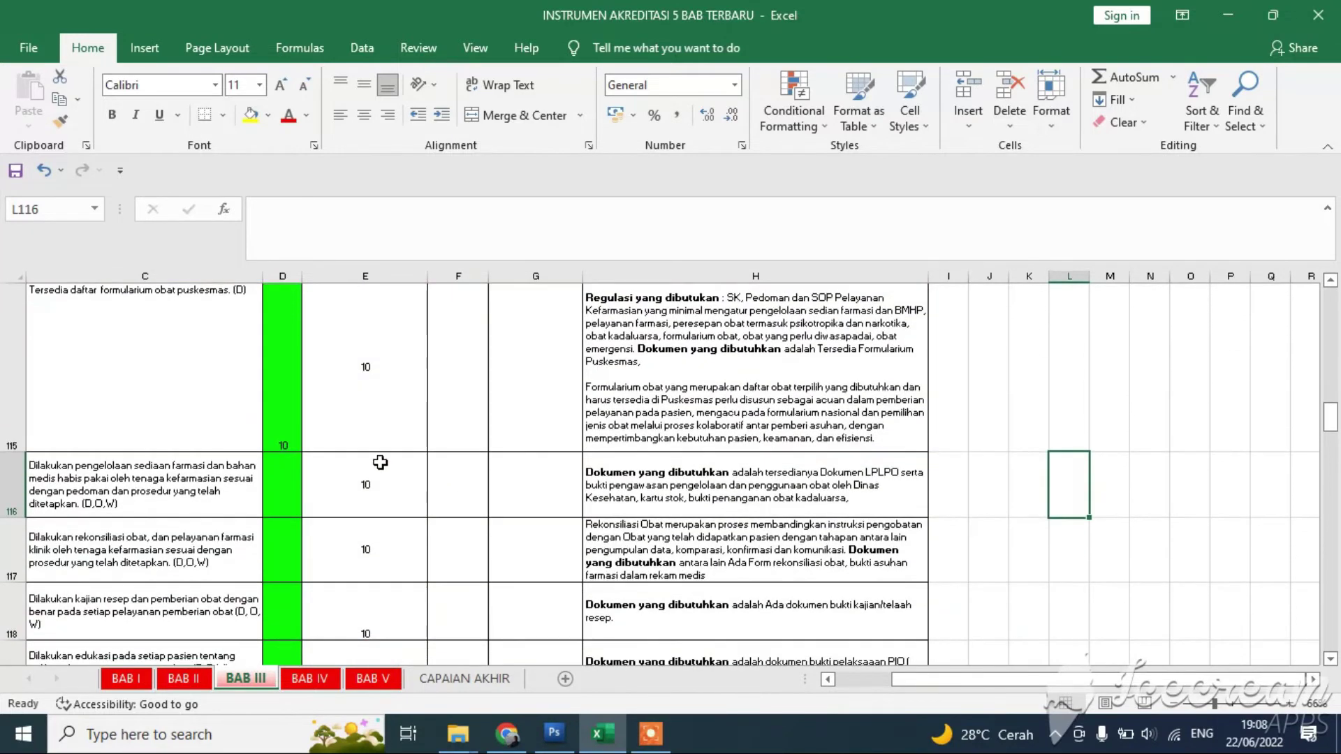
scroll(73, 479, up, 1)
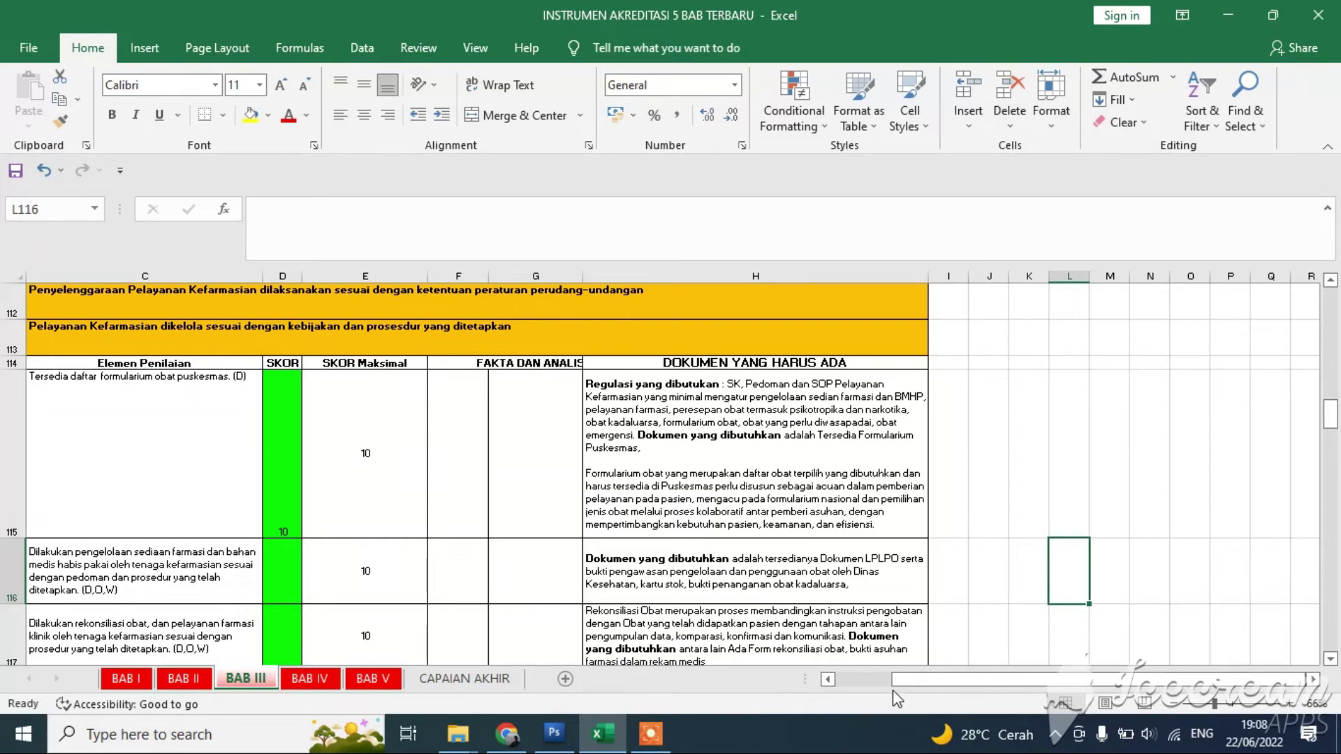
drag(910, 686, 797, 676)
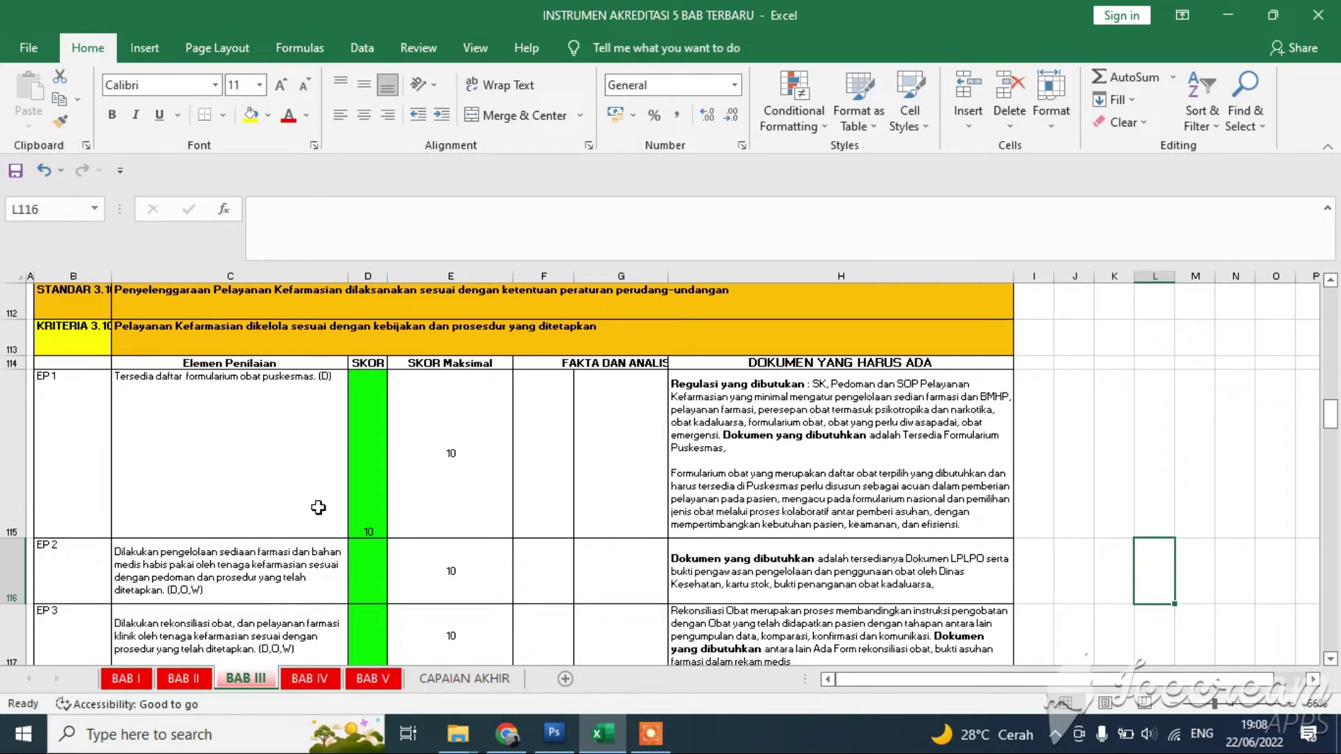
click(702, 549)
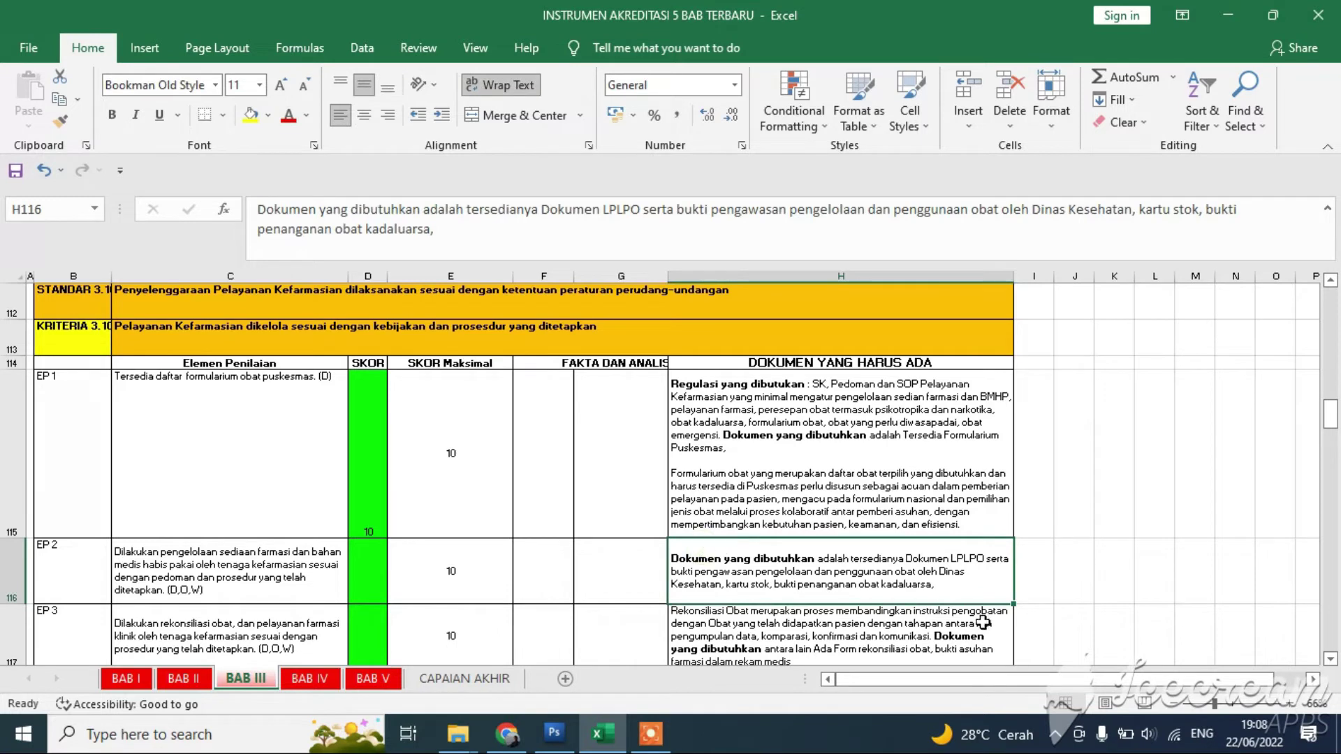
scroll(925, 580, down, 2)
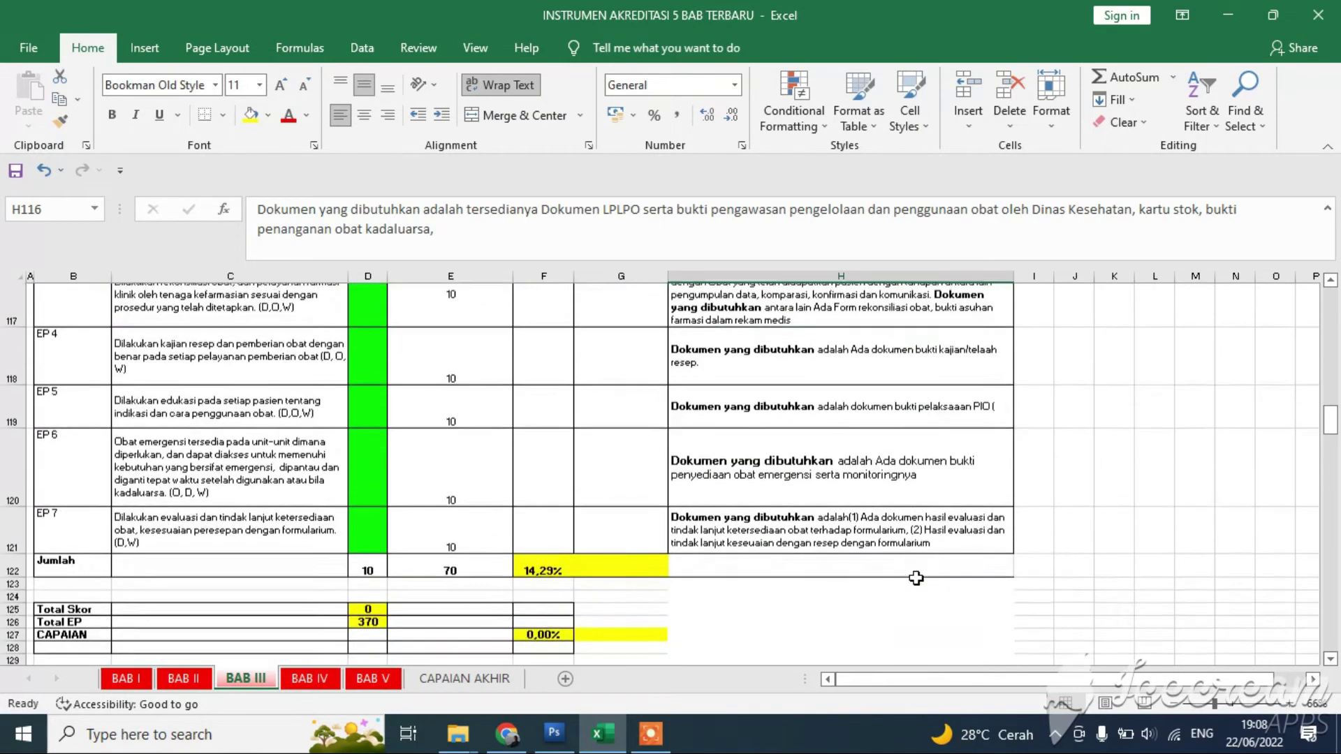
scroll(916, 578, up, 1)
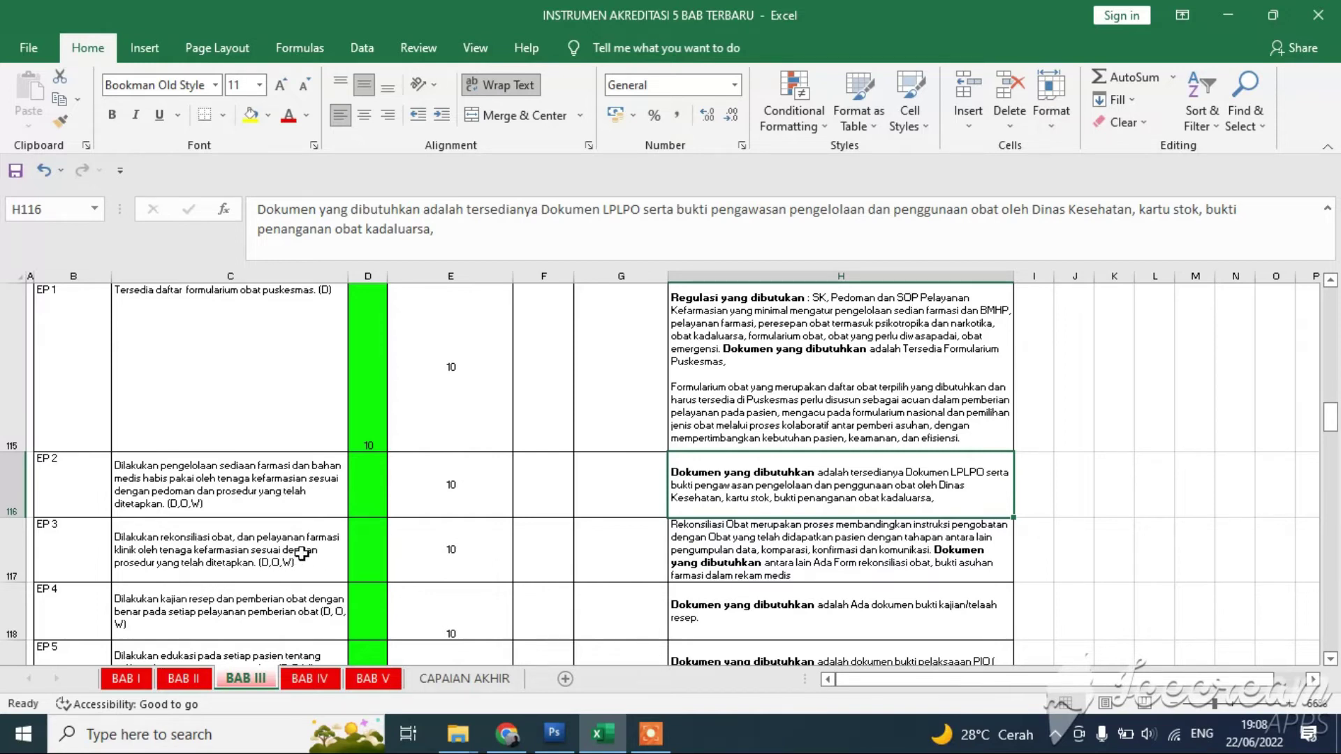
Inspect the EP 3 row on medication reconciliation, checking its assessment element, SKOR and SKOR Maksimal cells
click(450, 578)
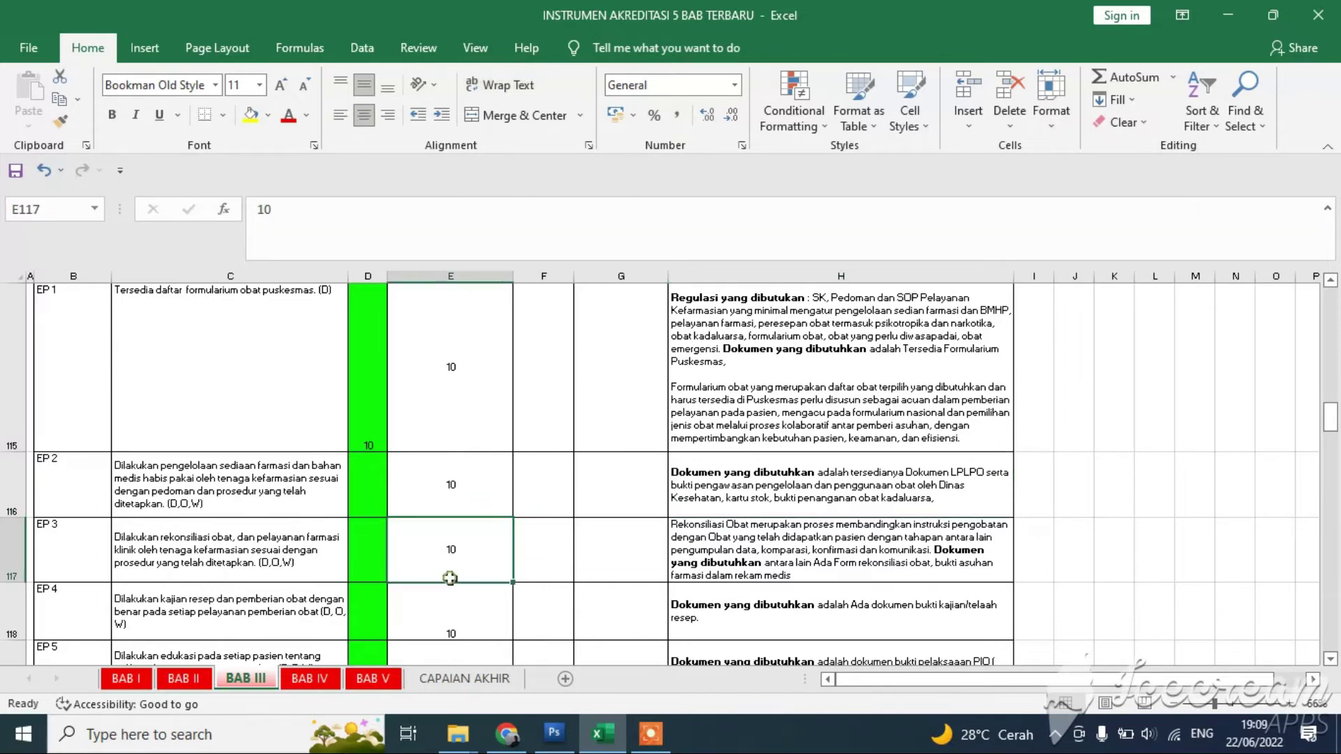
click(279, 535)
click(415, 561)
click(360, 559)
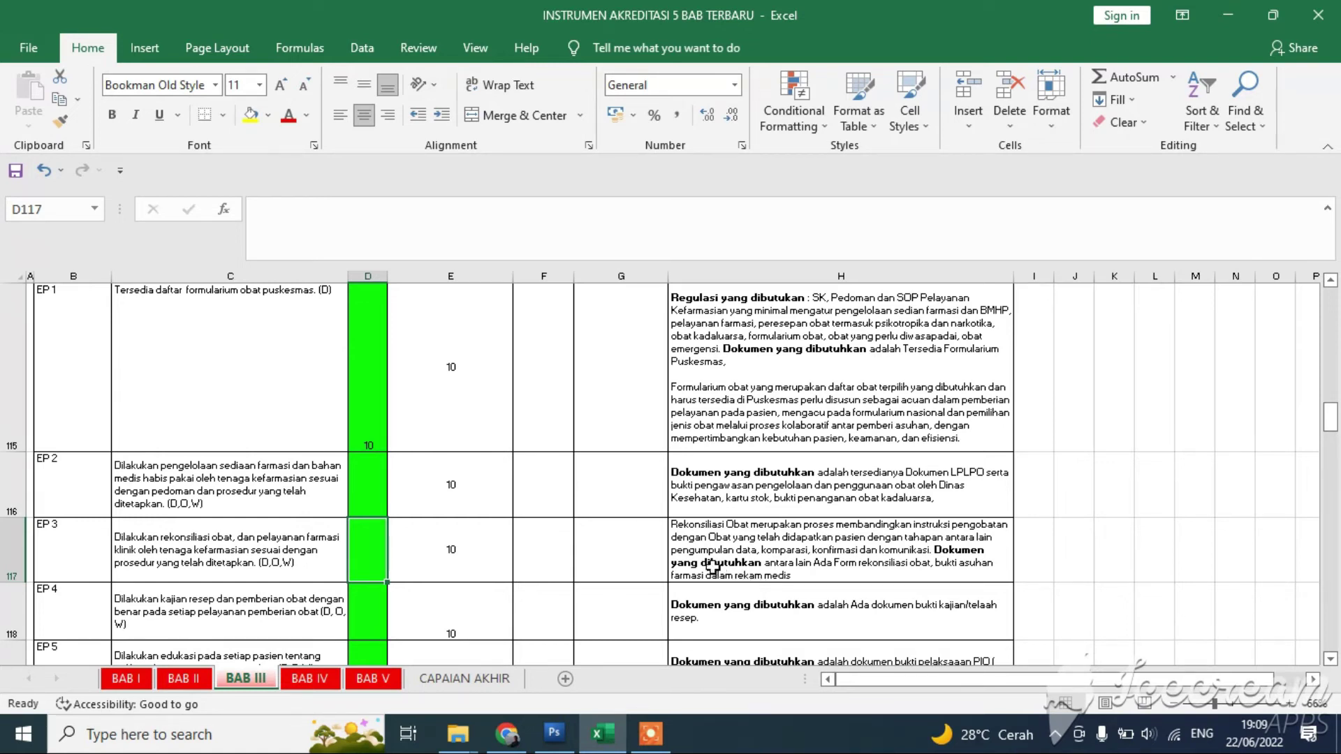
click(445, 557)
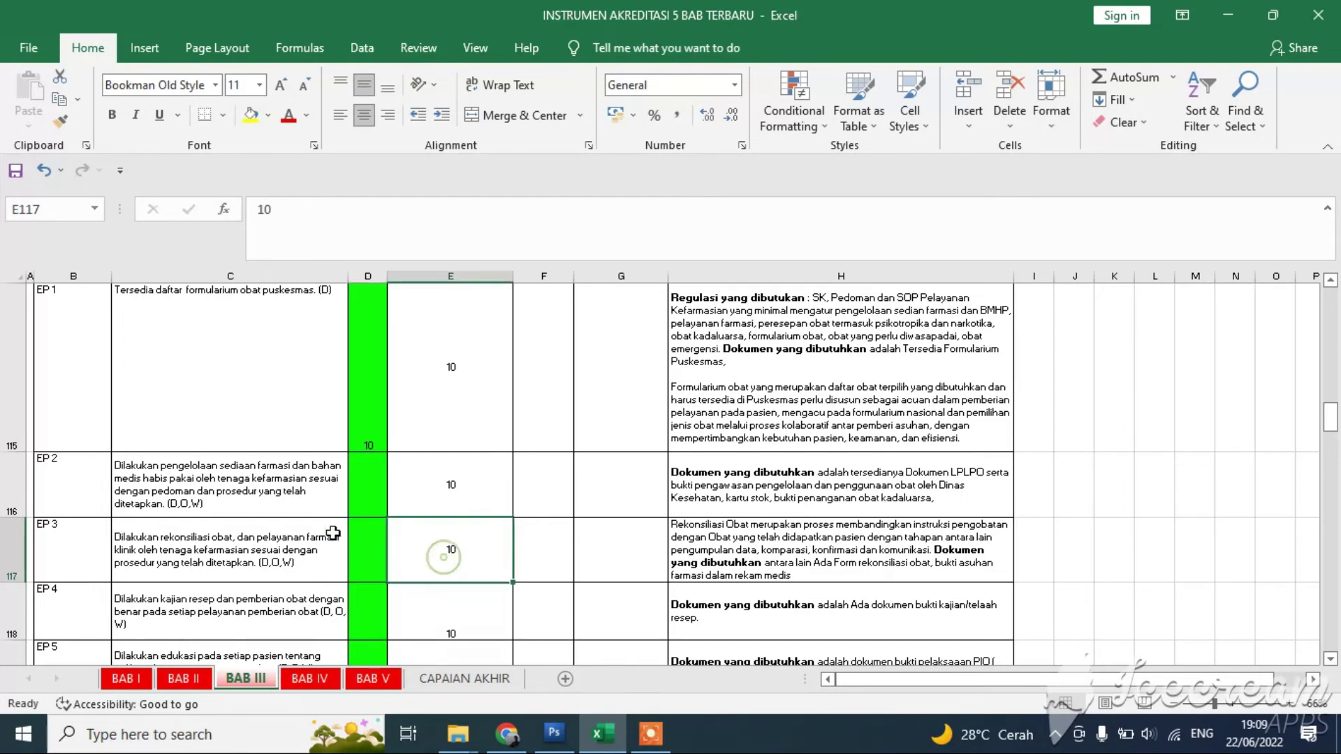
click(270, 559)
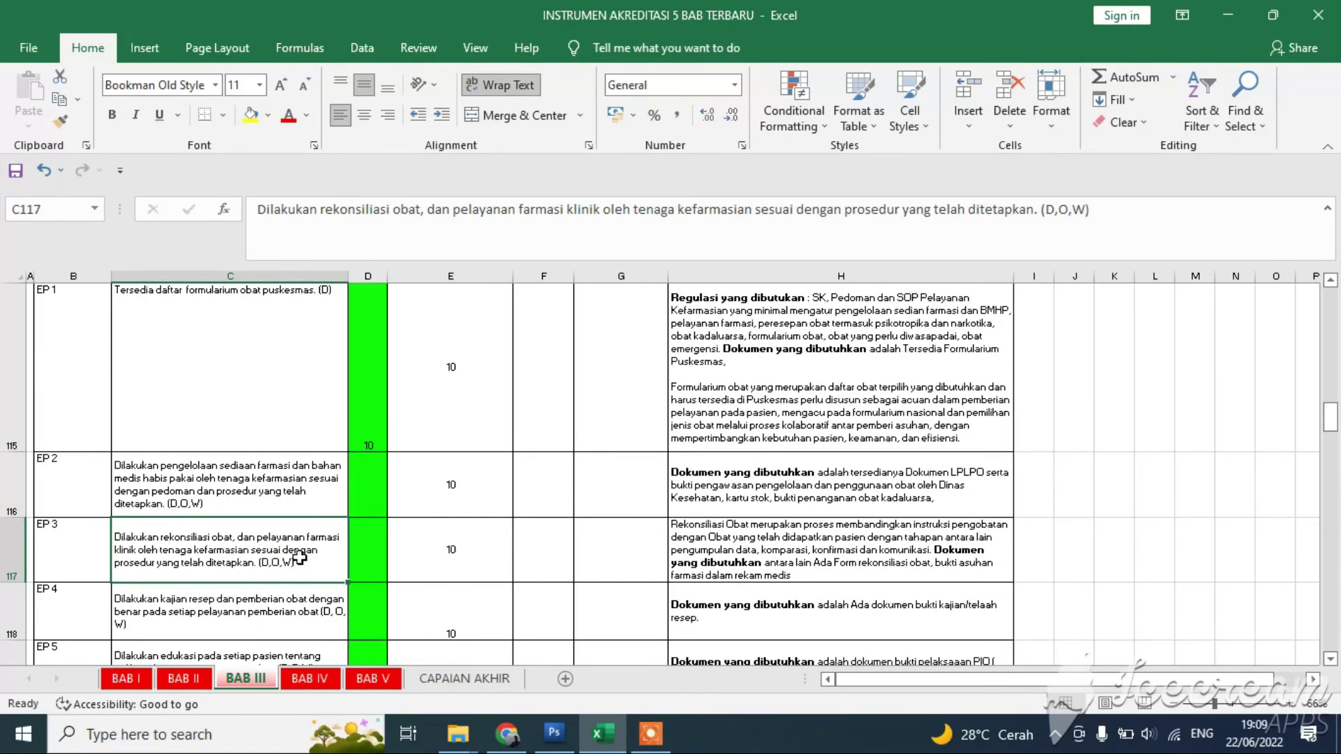
Review the remaining pharmacy elements through EP 7 and the Jumlah, Total Skor, Total EP and CAPAIAN rows ending BAB III
scroll(749, 577, down, 3)
scroll(725, 569, up, 2)
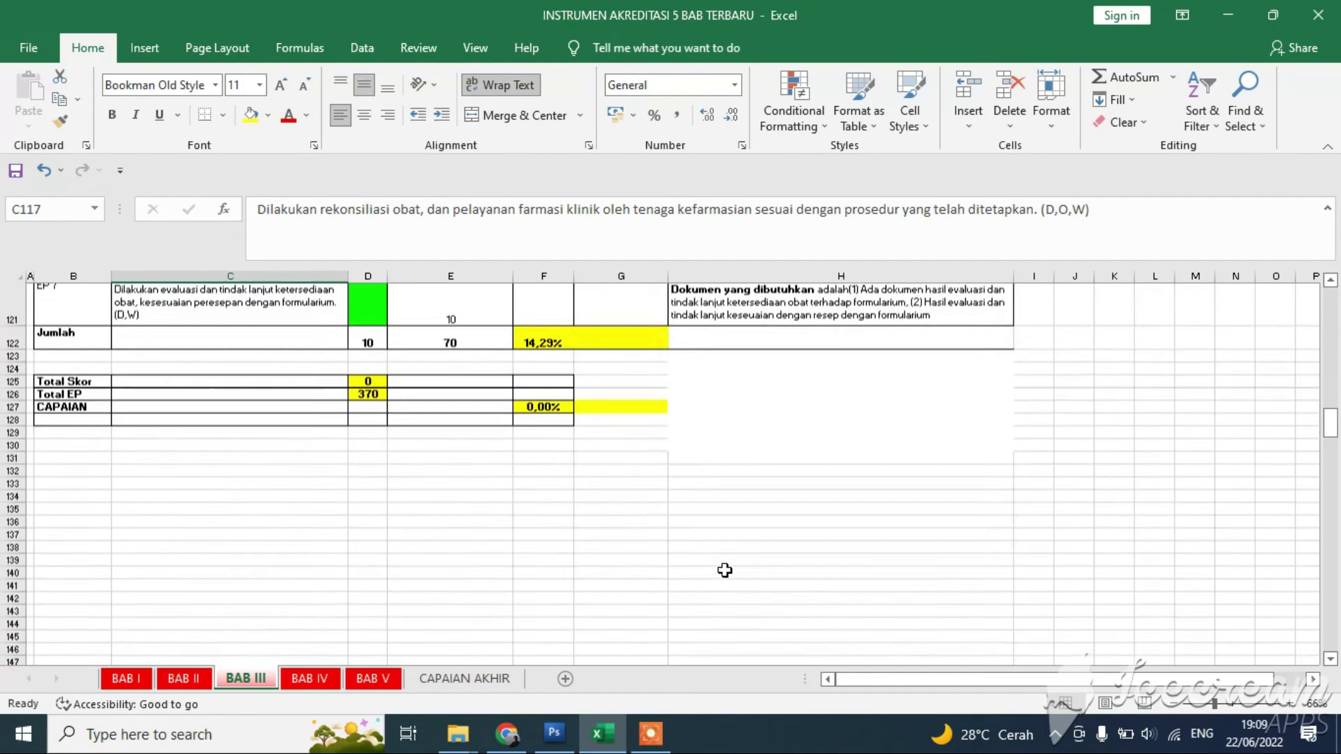
scroll(610, 542, down, 5)
scroll(610, 542, up, 3)
scroll(610, 542, down, 3)
scroll(610, 542, up, 4)
scroll(610, 541, up, 2)
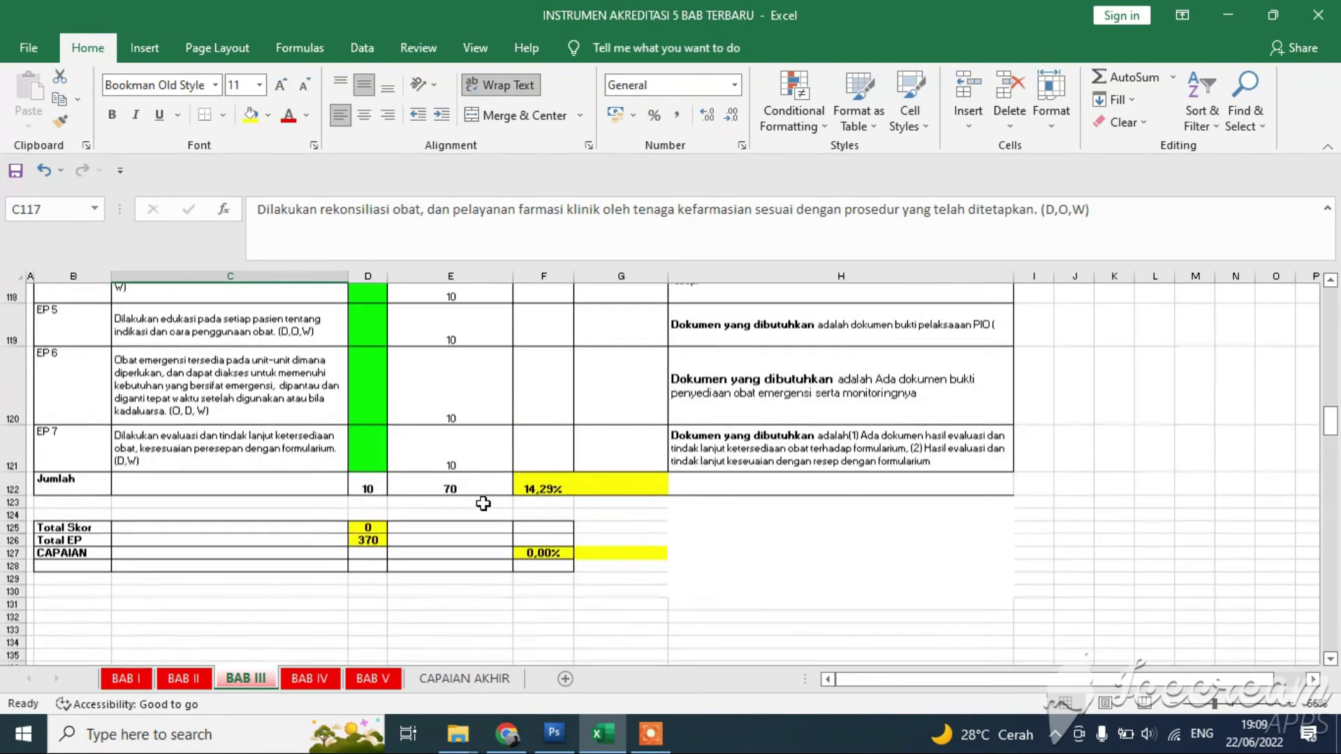